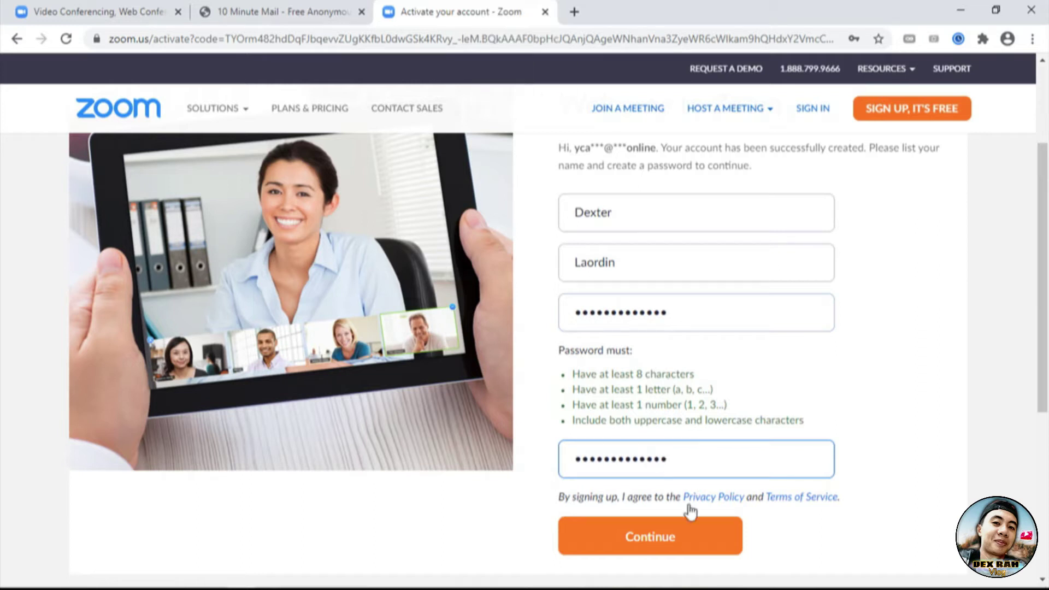
# Submit the name and password to activate the account and decline Chrome's offer to save the password
pyautogui.click(662, 539)
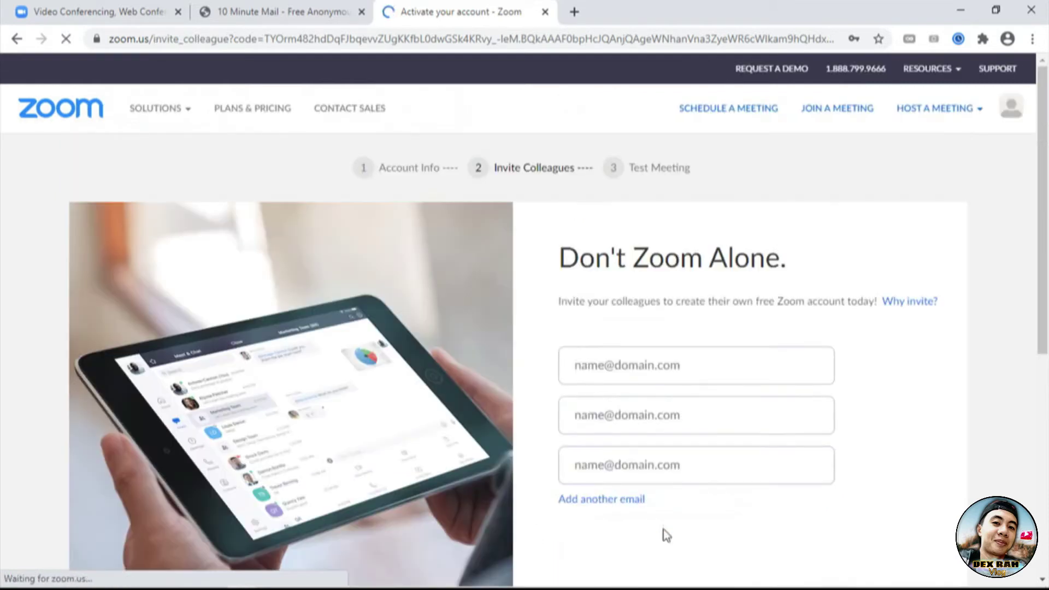
pyautogui.scroll(-3, 715, 361)
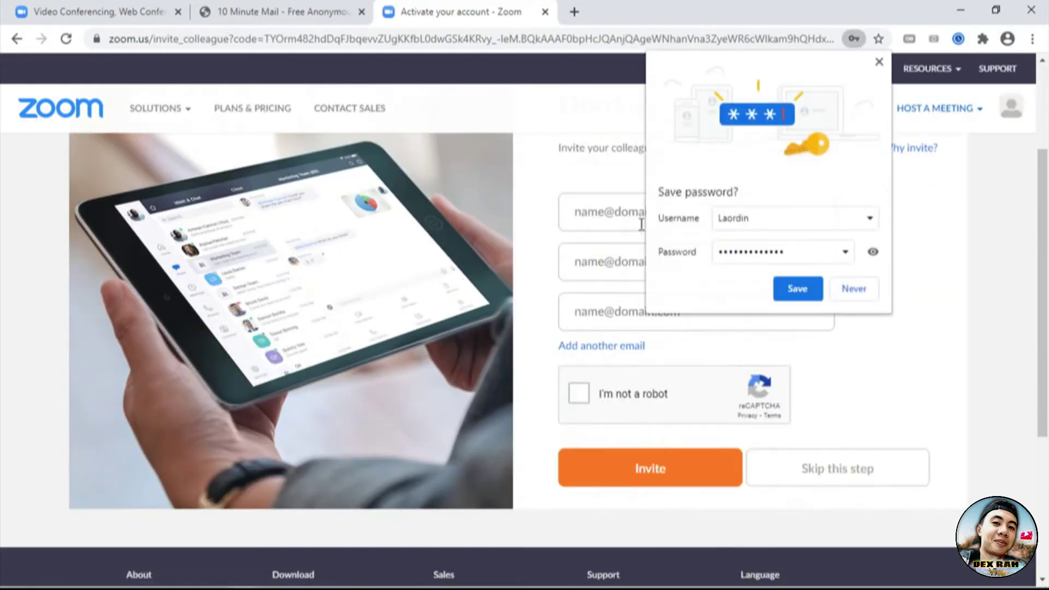
pyautogui.click(853, 290)
# Pass the reCAPTCHA by selecting the three taxi images and verifying
pyautogui.scroll(2, 706, 353)
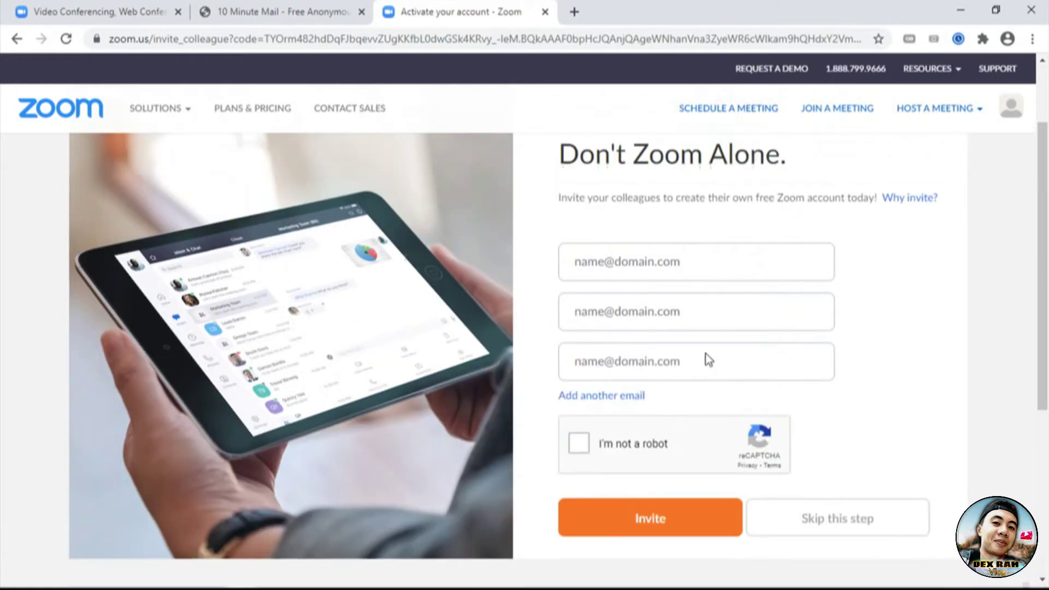
pyautogui.scroll(-2, 770, 309)
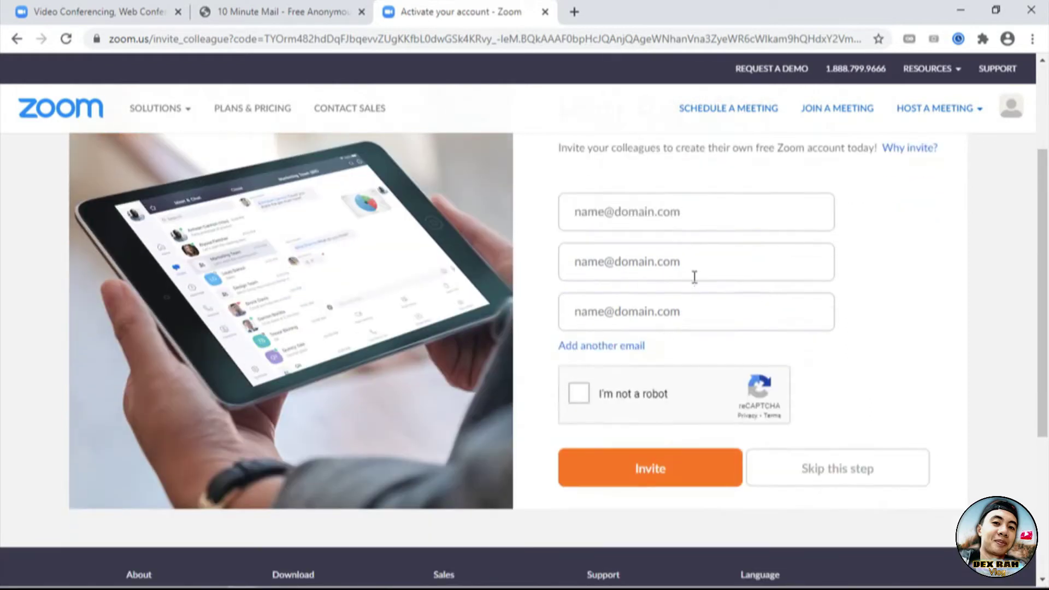
pyautogui.click(614, 395)
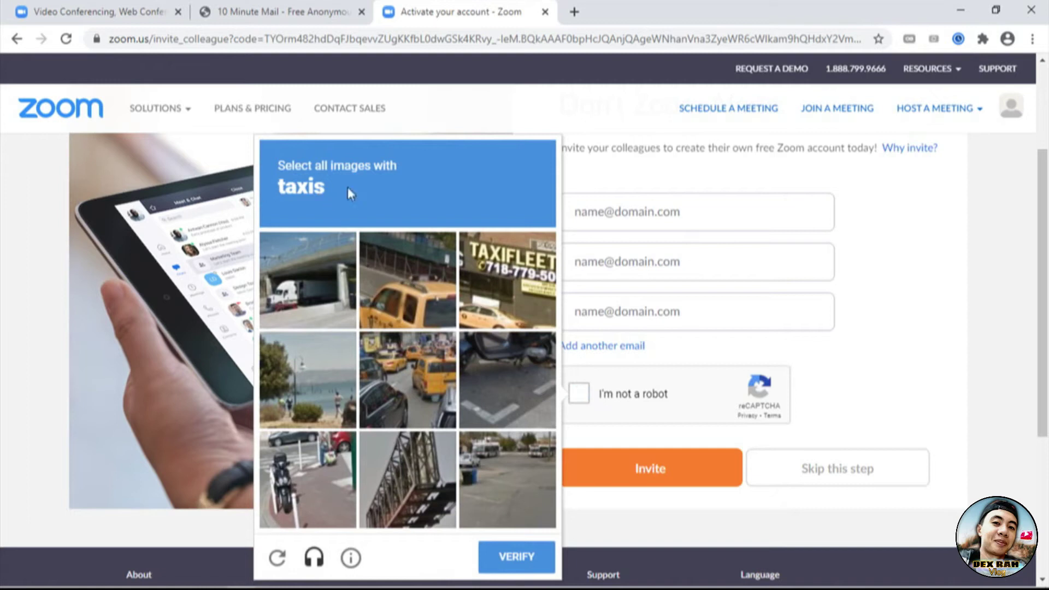
pyautogui.click(433, 289)
pyautogui.click(503, 297)
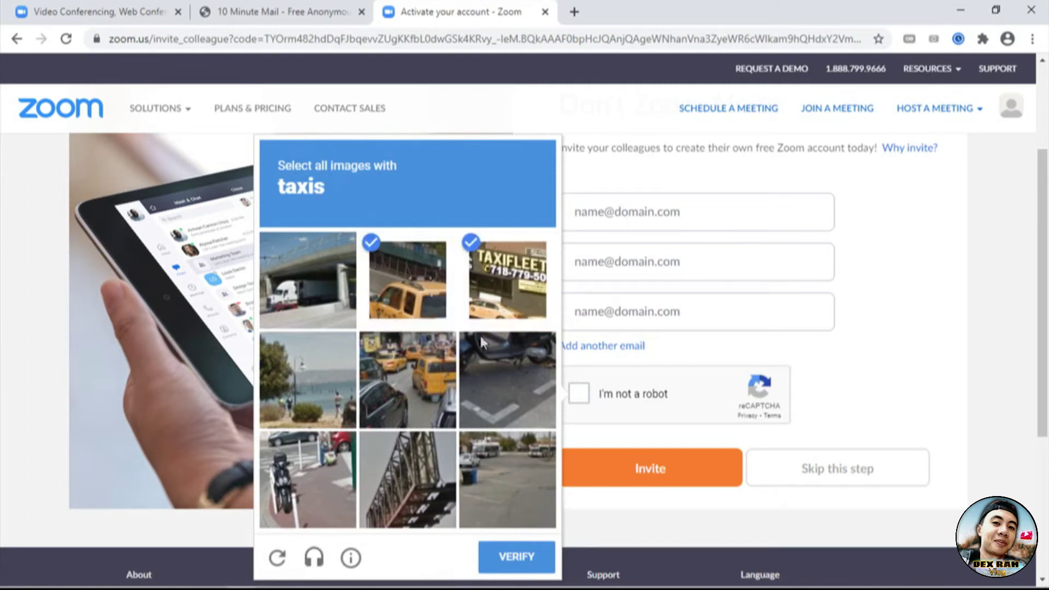
pyautogui.click(425, 383)
pyautogui.scroll(-2, 500, 441)
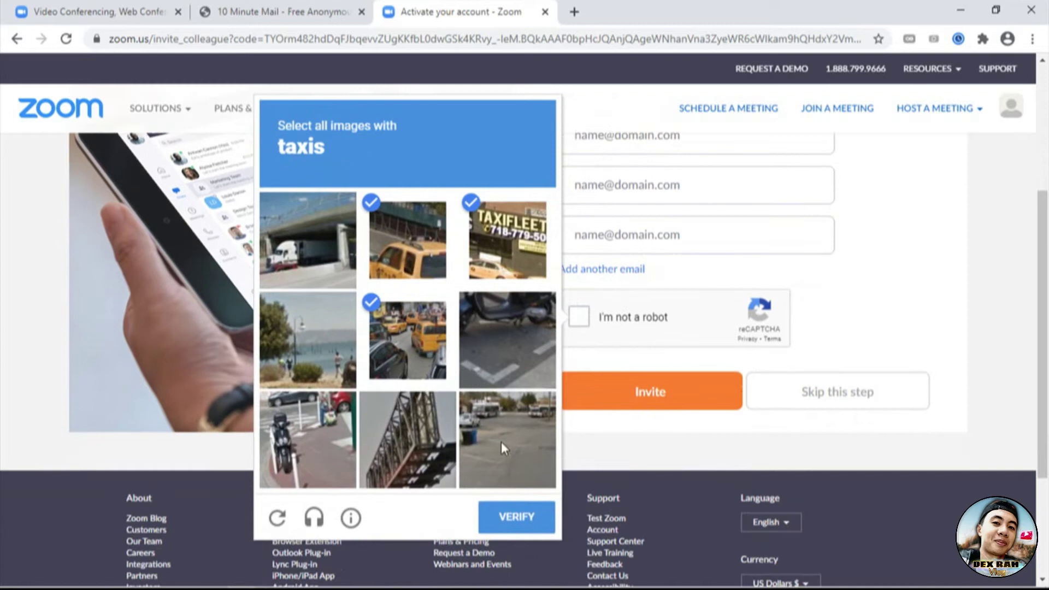
pyautogui.click(516, 516)
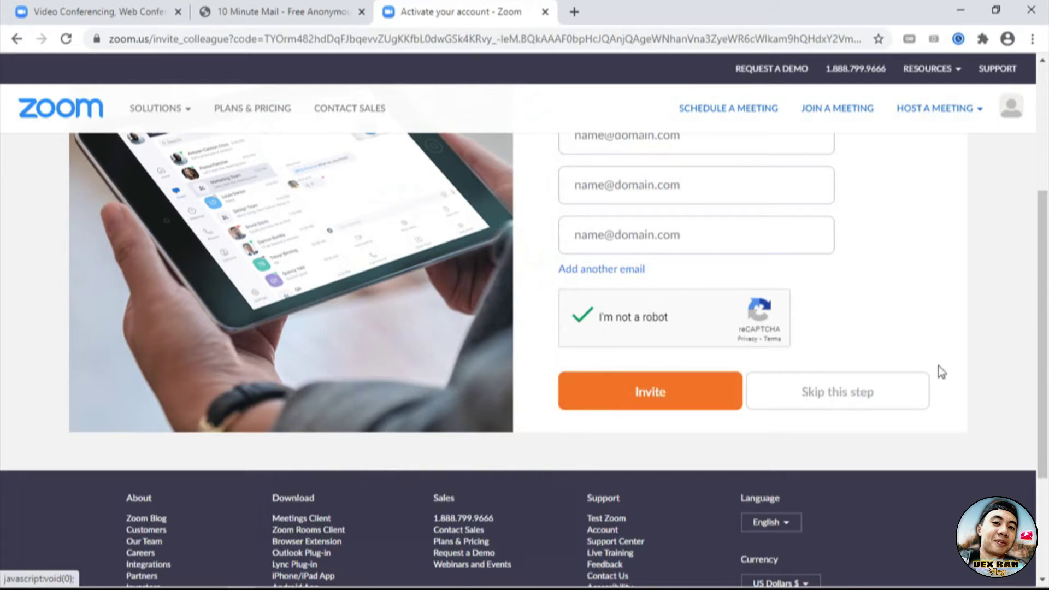
# Skip inviting colleagues, pass over the test meeting page, and go to My Account
pyautogui.click(842, 402)
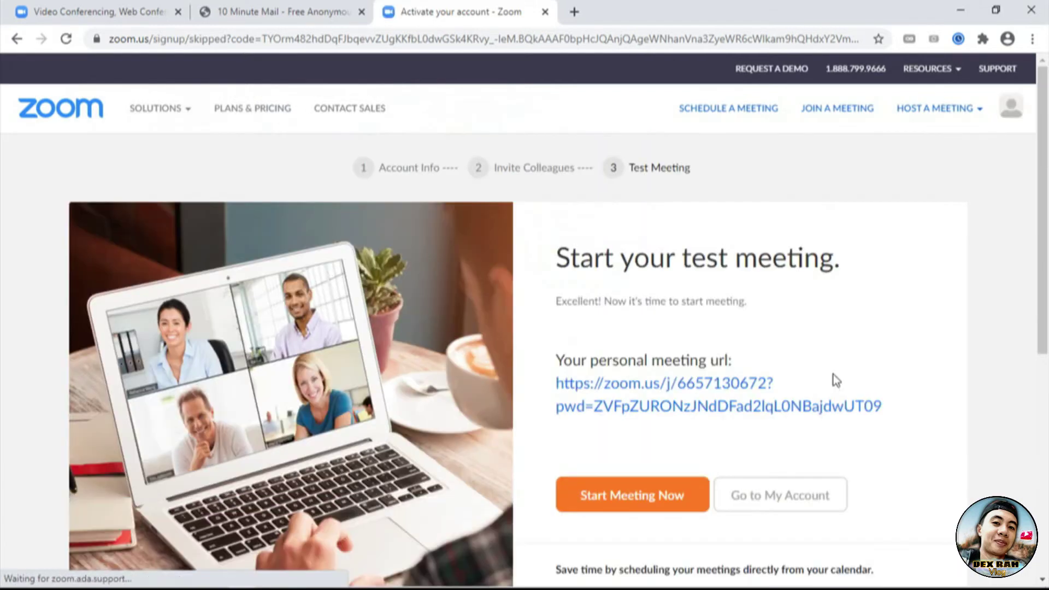
pyautogui.scroll(-3, 842, 382)
pyautogui.scroll(-1, 840, 389)
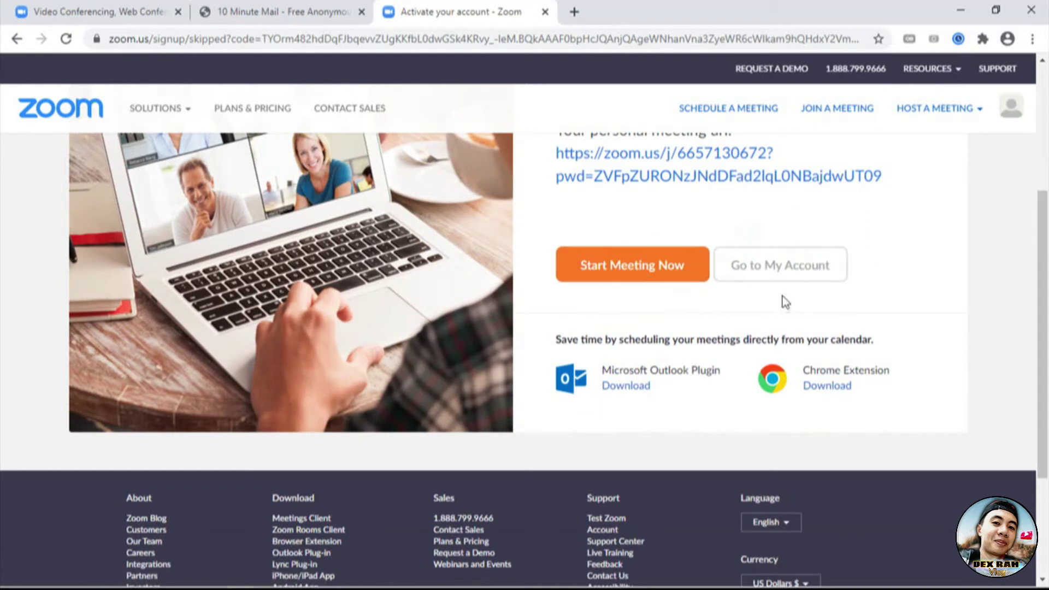
pyautogui.click(816, 274)
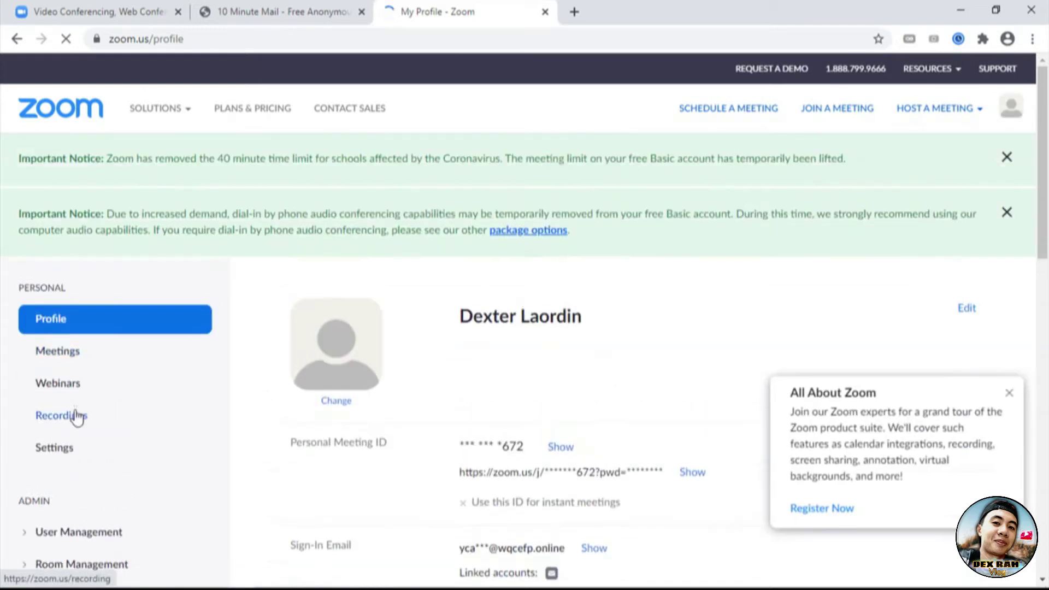
# Open Settings and scroll the Meeting tab down to the Security passcode options
pyautogui.click(55, 449)
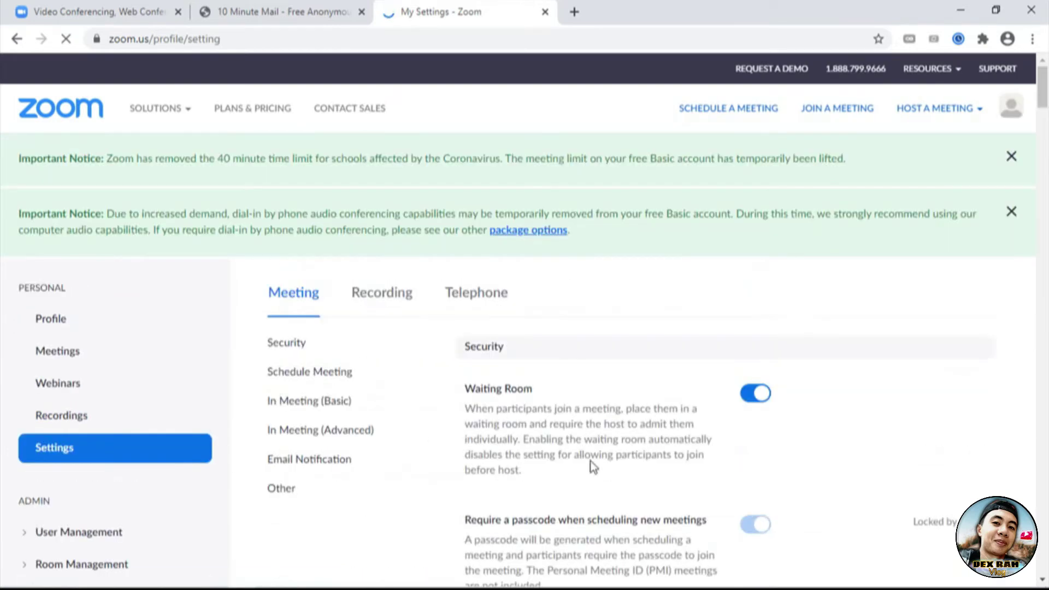
pyautogui.scroll(-3, 555, 455)
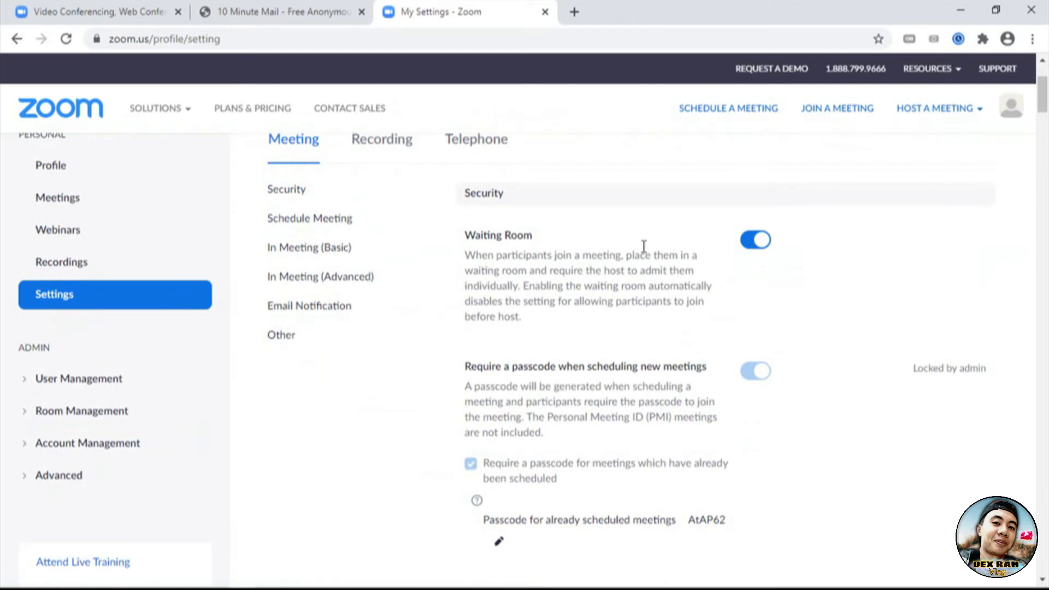
pyautogui.scroll(-5, 632, 436)
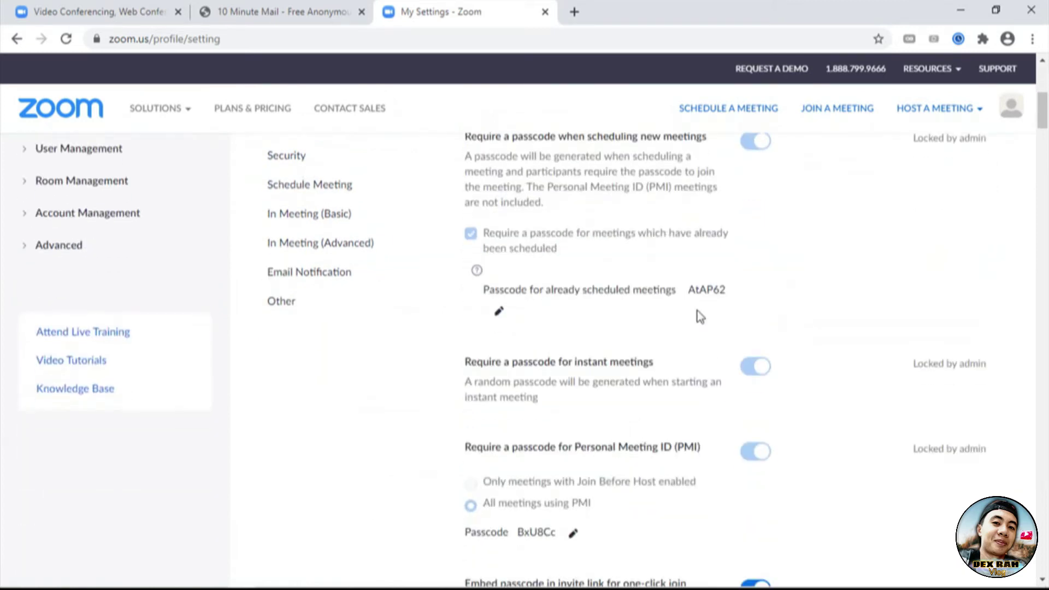
# Replace the already-scheduled-meetings passcode with a new lowercase custom passcode and save it
pyautogui.click(498, 311)
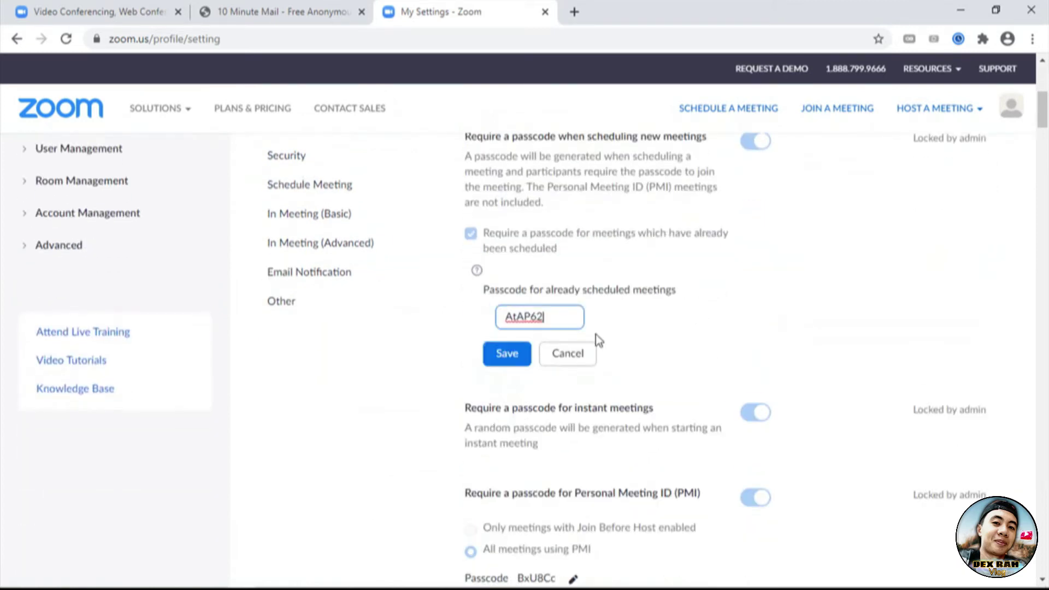
pyautogui.moveTo(571, 323); pyautogui.dragTo(398, 339)
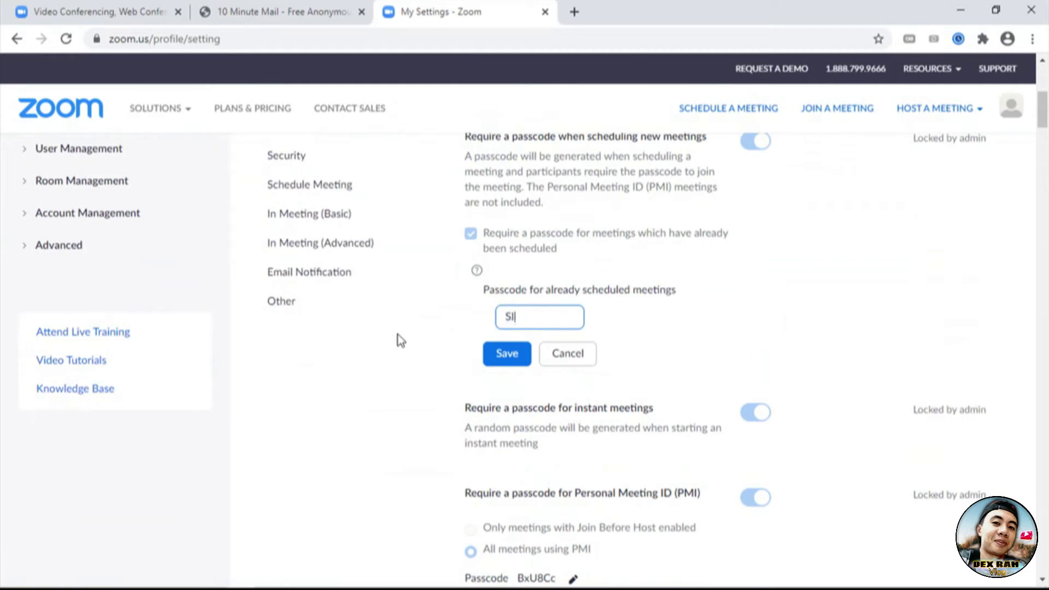
pyautogui.press('BackSpace')
pyautogui.press('BackSpace')
pyautogui.press('BackSpace')
pyautogui.press('capslock')
pyautogui.click(499, 359)
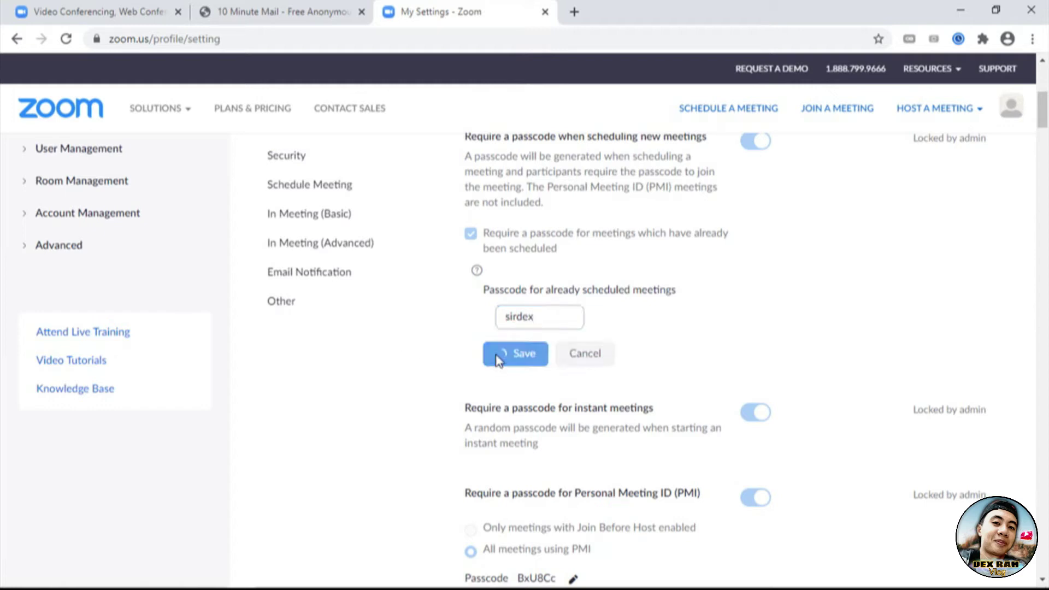
# Set the same custom passcode for the Personal Meeting ID and confirm it
pyautogui.scroll(-3, 579, 354)
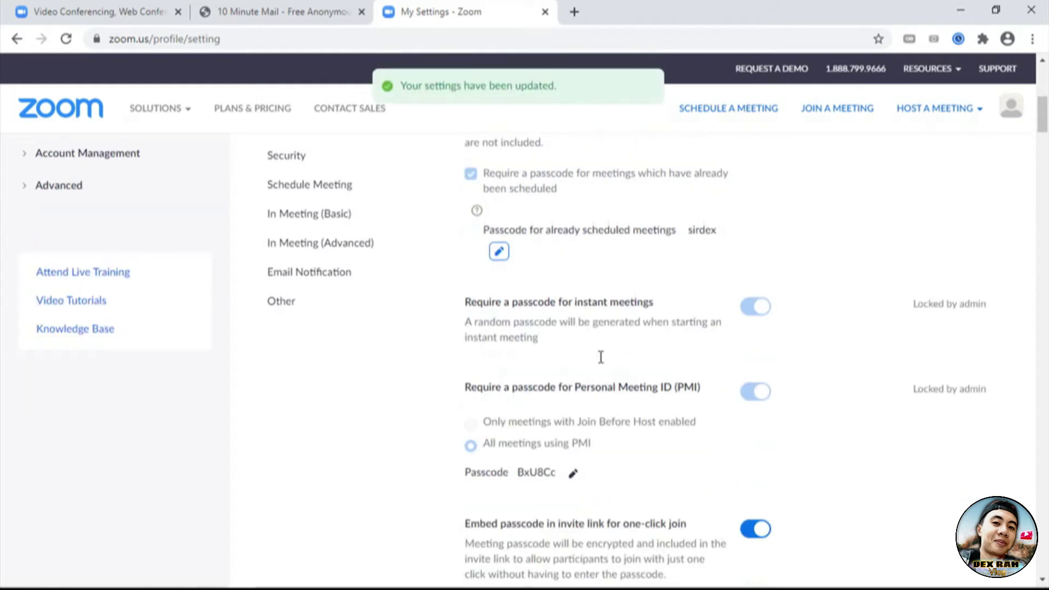
pyautogui.click(573, 380)
pyautogui.moveTo(572, 386); pyautogui.dragTo(493, 395)
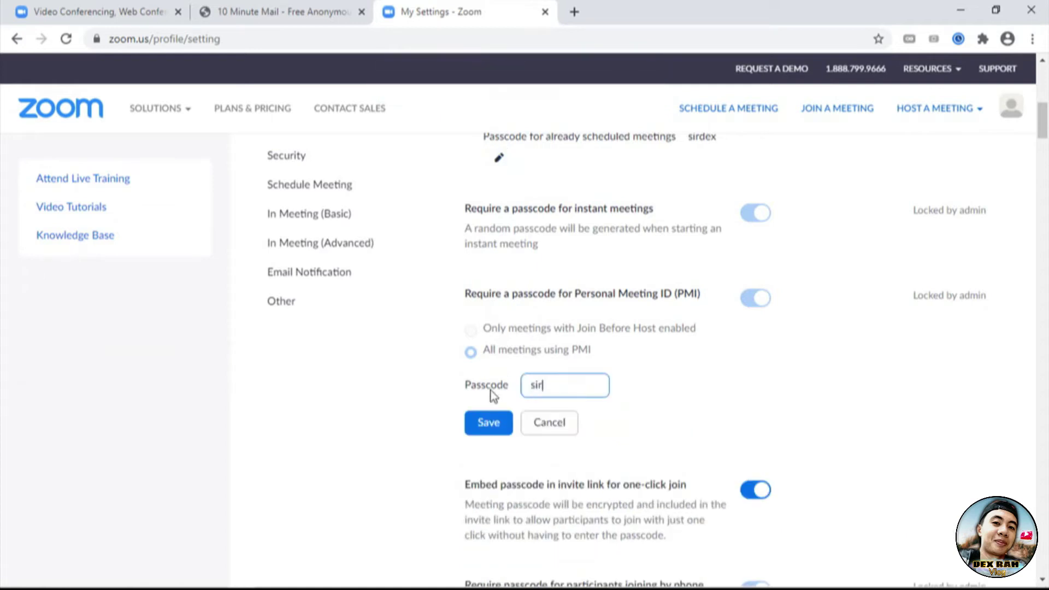
pyautogui.click(484, 428)
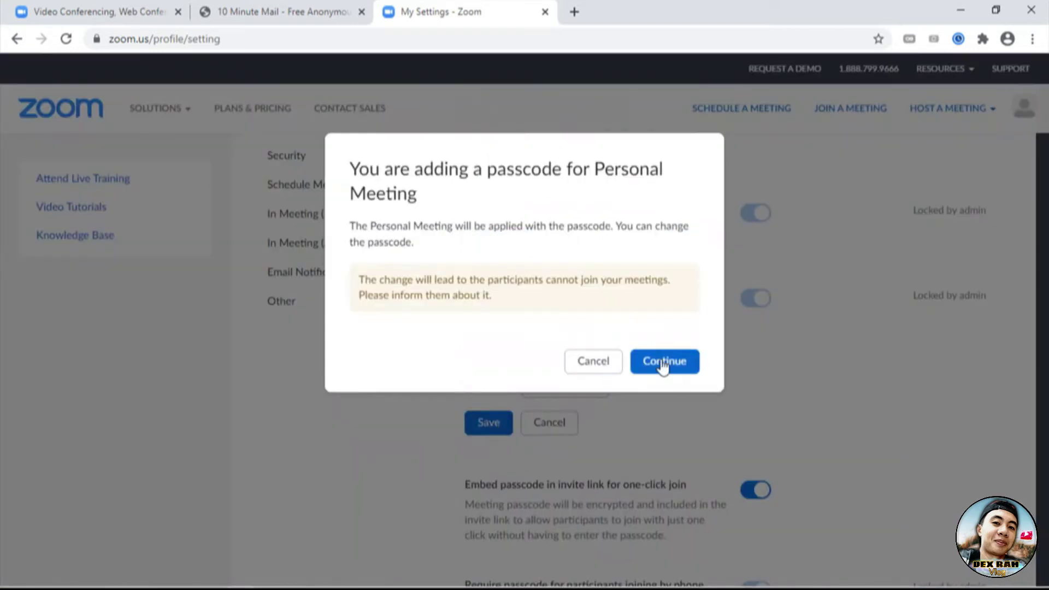
pyautogui.click(662, 363)
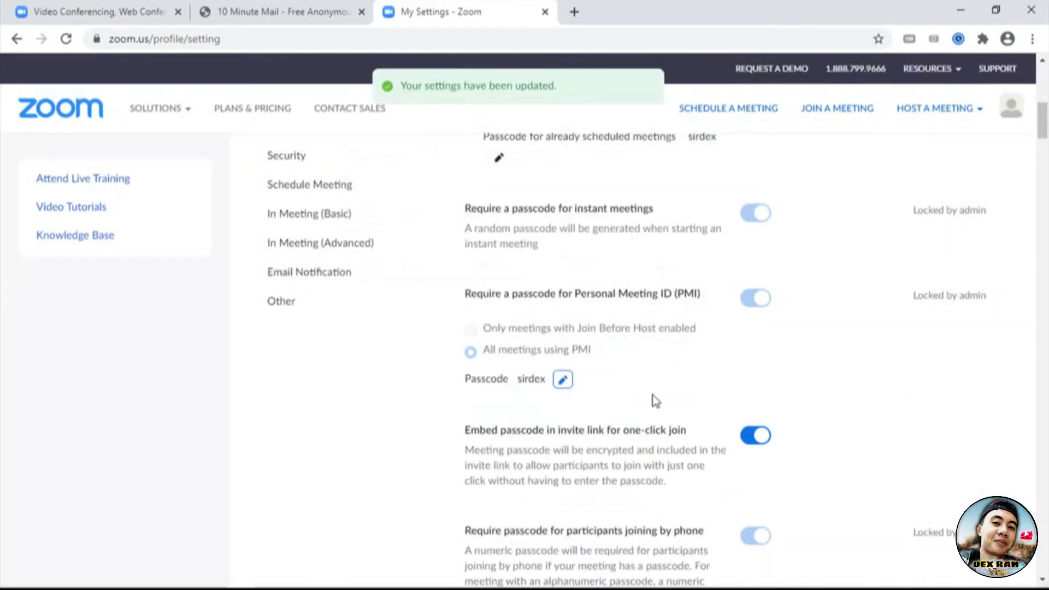
# Turn on 'Use PMI when scheduling a meeting' and 'Use PMI when starting an instant meeting', confirming with Turn On
pyautogui.scroll(-4, 651, 396)
pyautogui.scroll(-6, 650, 394)
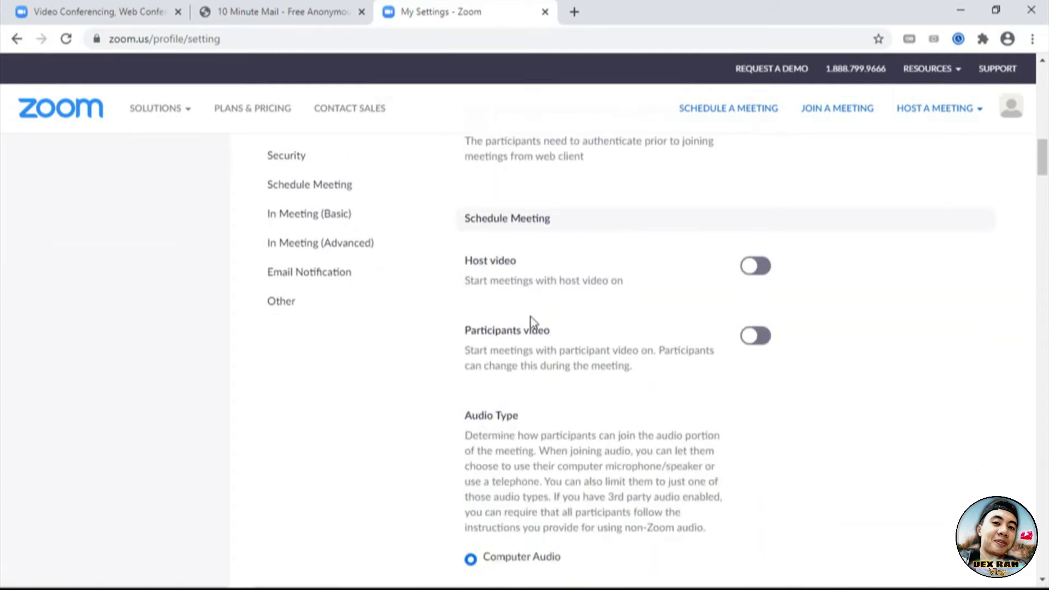
pyautogui.scroll(-1, 566, 310)
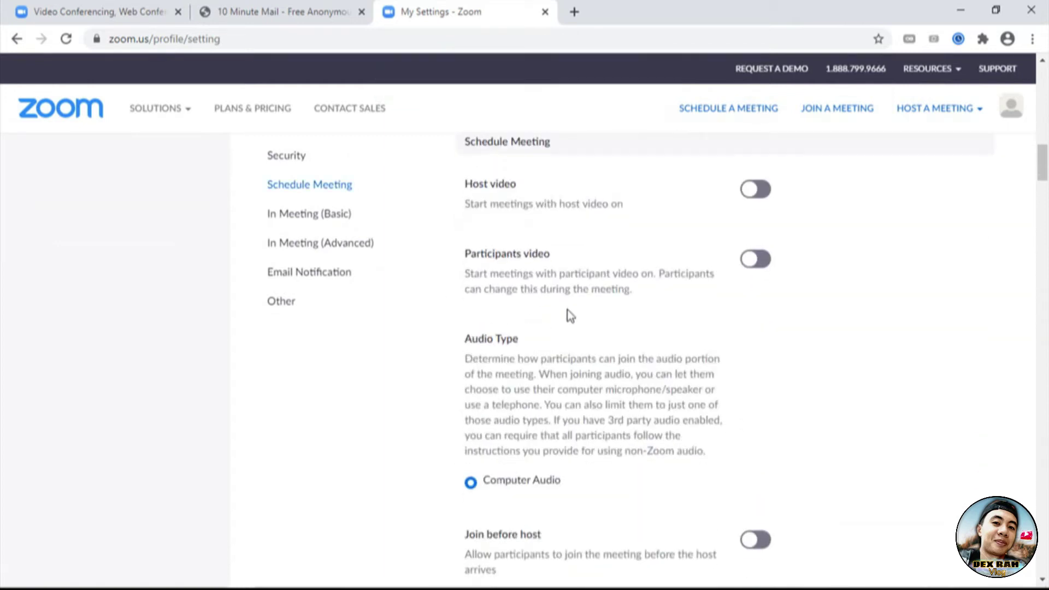
pyautogui.scroll(-2, 567, 312)
pyautogui.scroll(-4, 568, 319)
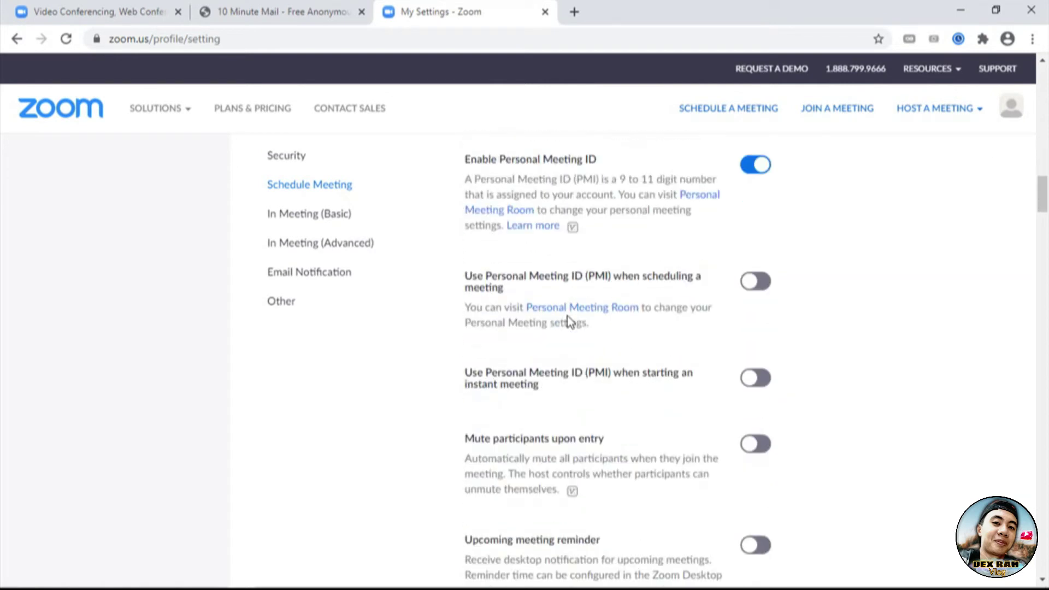
pyautogui.scroll(1, 538, 291)
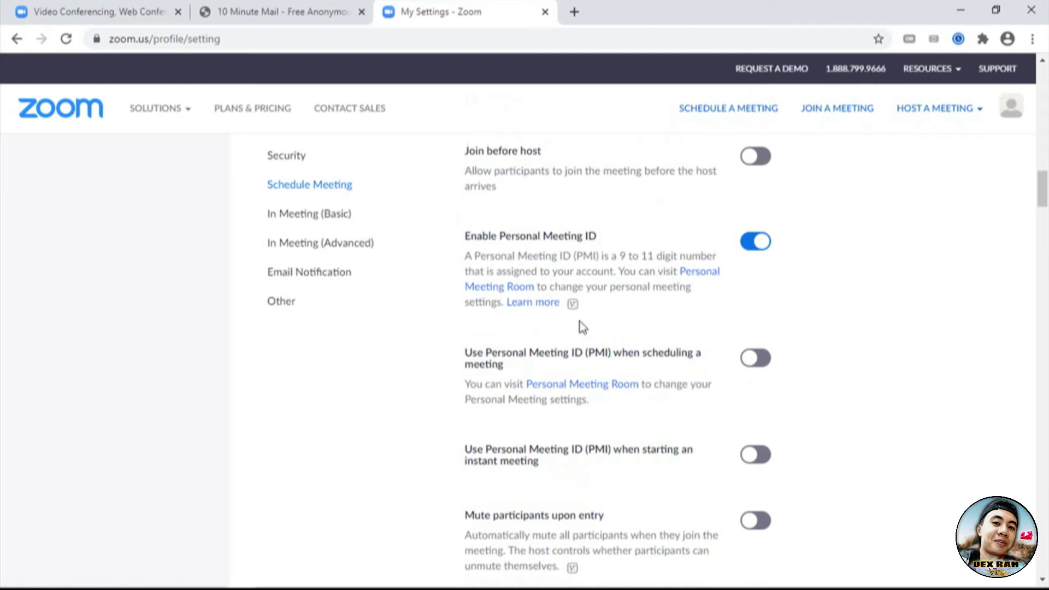
pyautogui.scroll(-1, 661, 335)
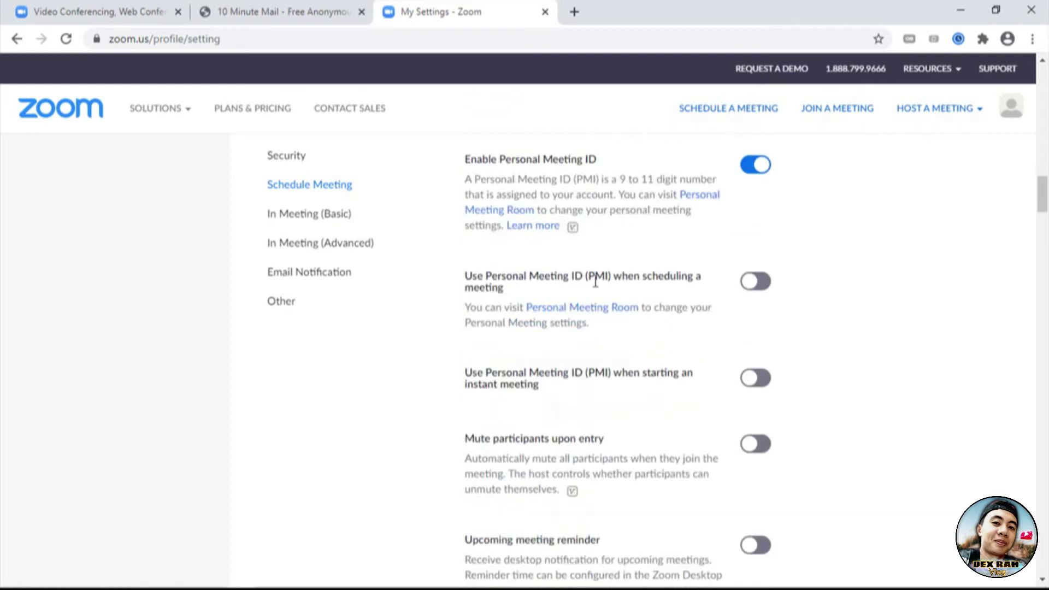
pyautogui.click(763, 289)
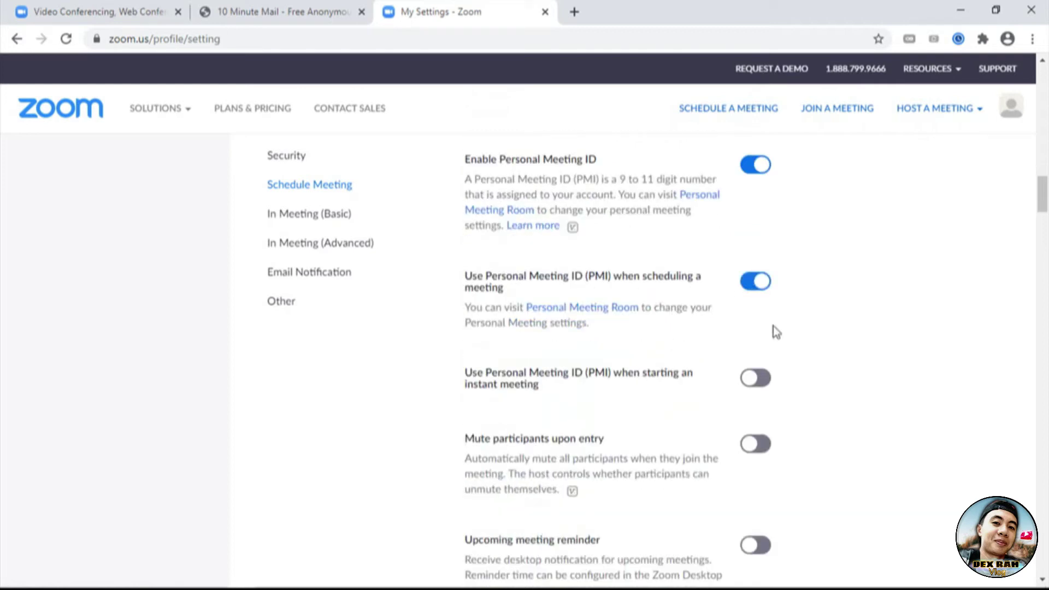
pyautogui.click(757, 380)
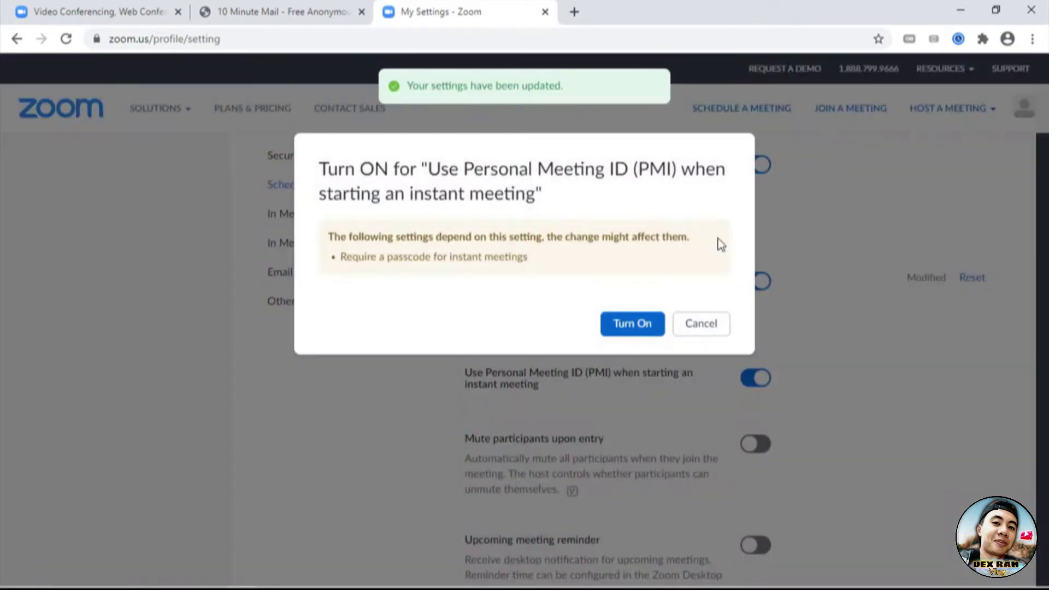
pyautogui.click(634, 324)
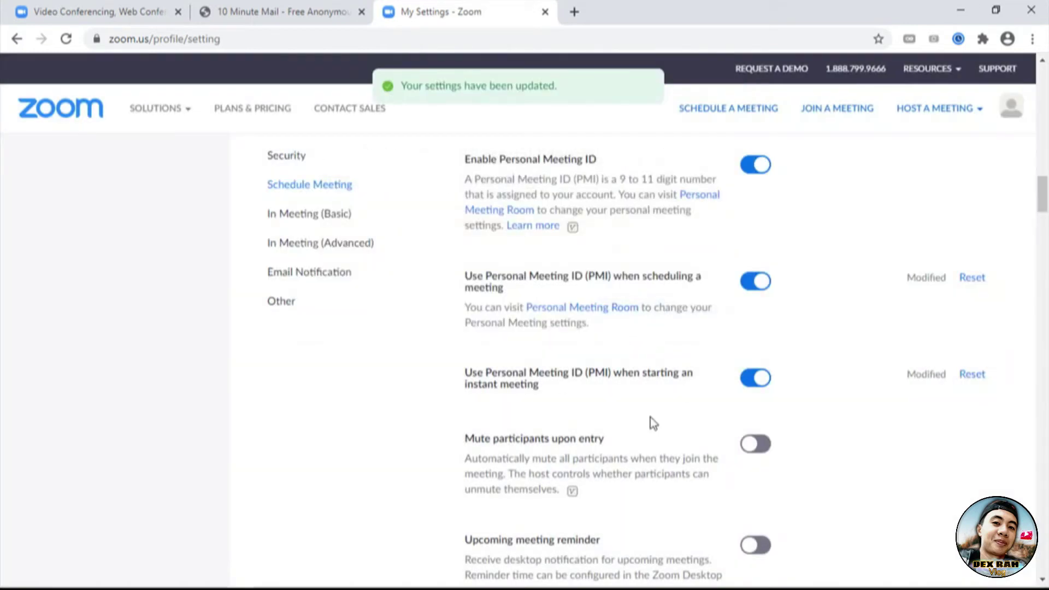
# Tick 'Prevent participants from saving chat' under In Meeting (Basic) Chat and save it
pyautogui.scroll(-5, 663, 372)
pyautogui.scroll(-3, 669, 372)
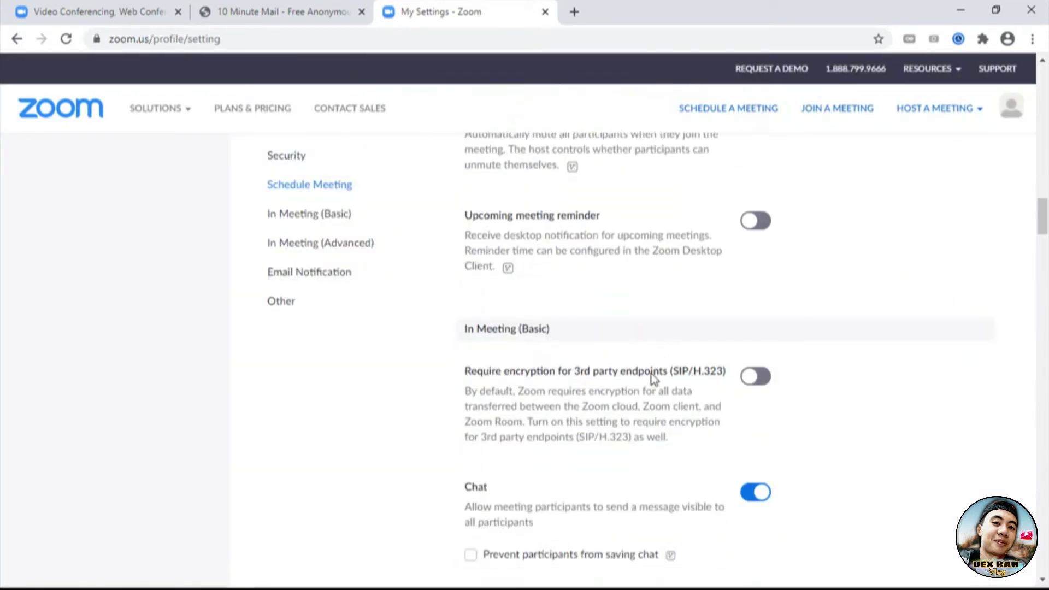
pyautogui.scroll(-3, 631, 377)
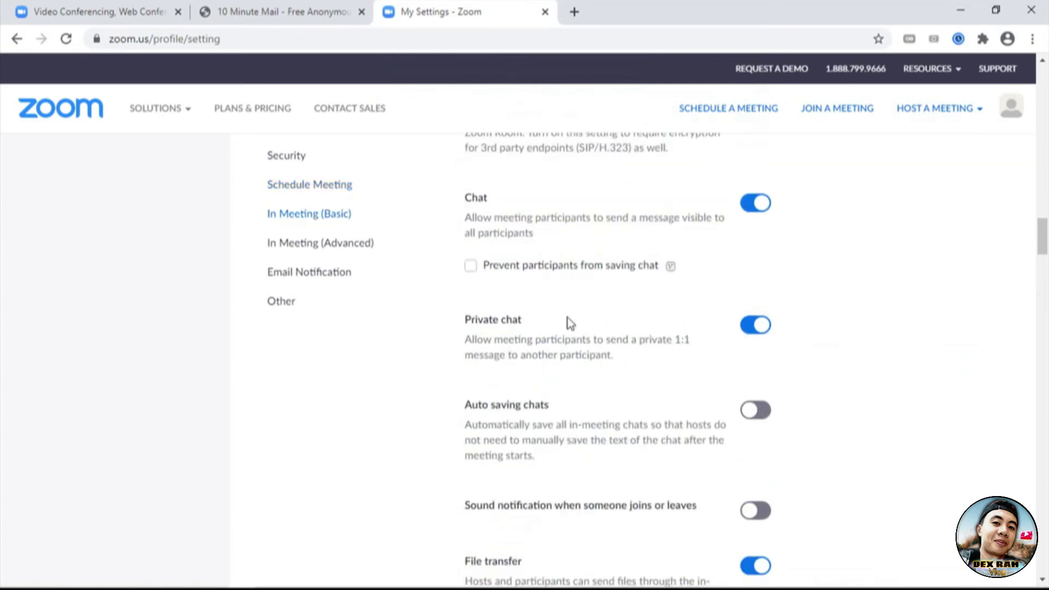
pyautogui.click(470, 266)
pyautogui.scroll(-3, 518, 319)
pyautogui.click(495, 158)
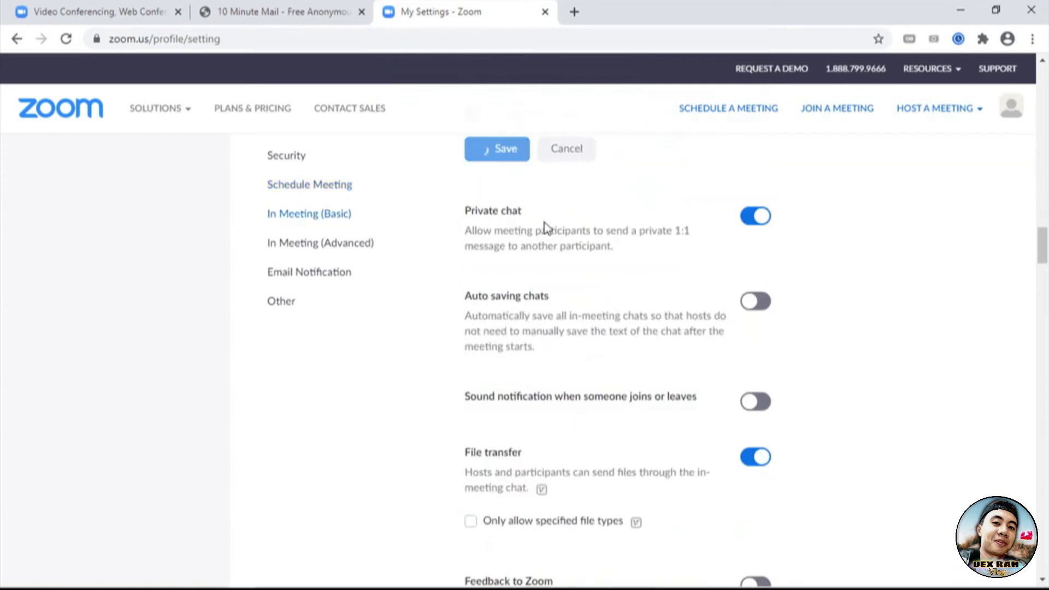
pyautogui.scroll(-3, 583, 322)
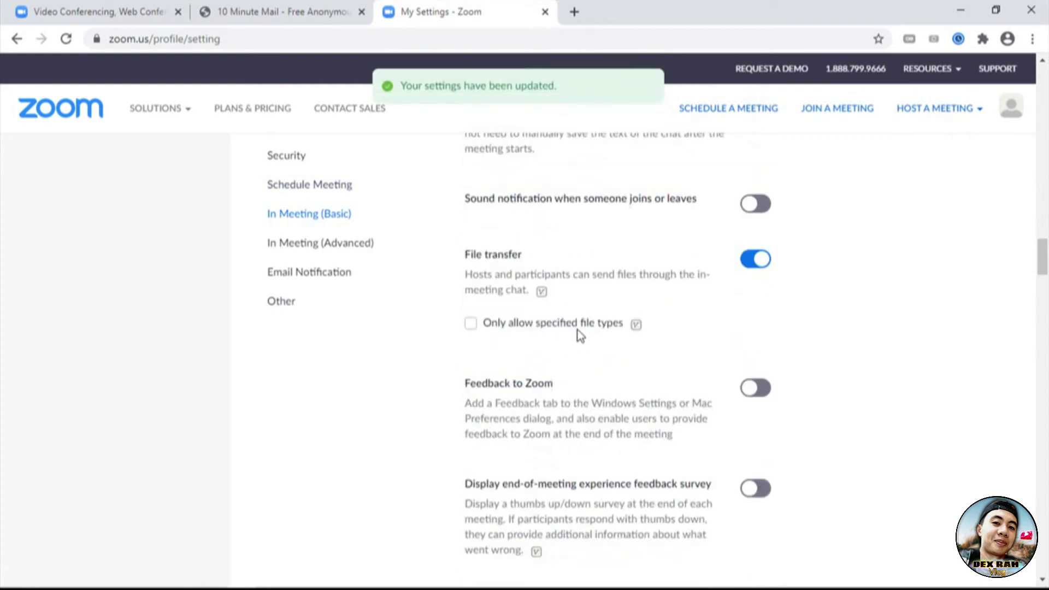
pyautogui.scroll(-1, 578, 350)
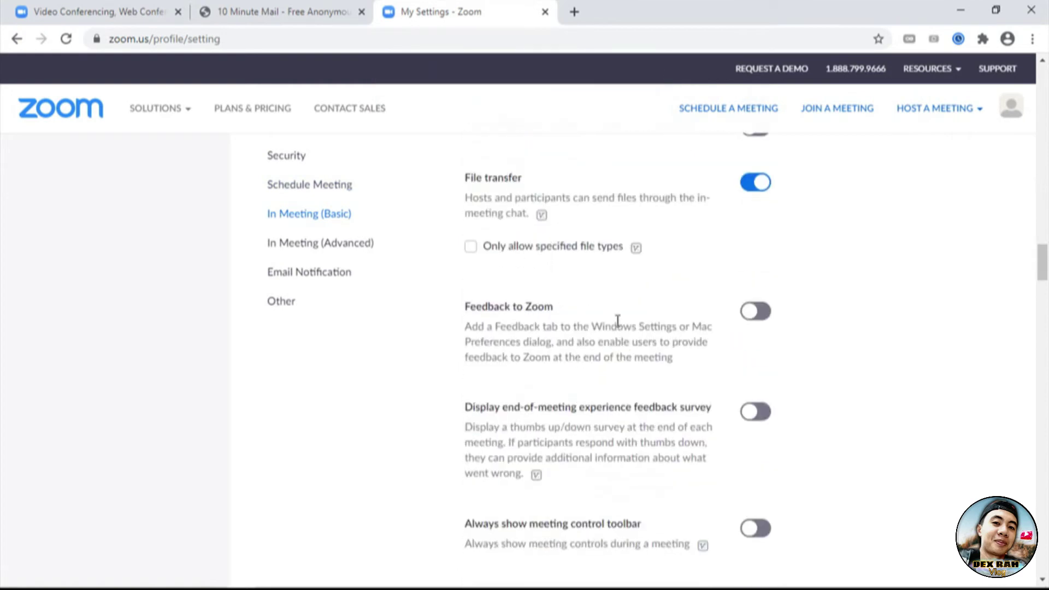
pyautogui.scroll(2, 622, 404)
pyautogui.scroll(-4, 623, 405)
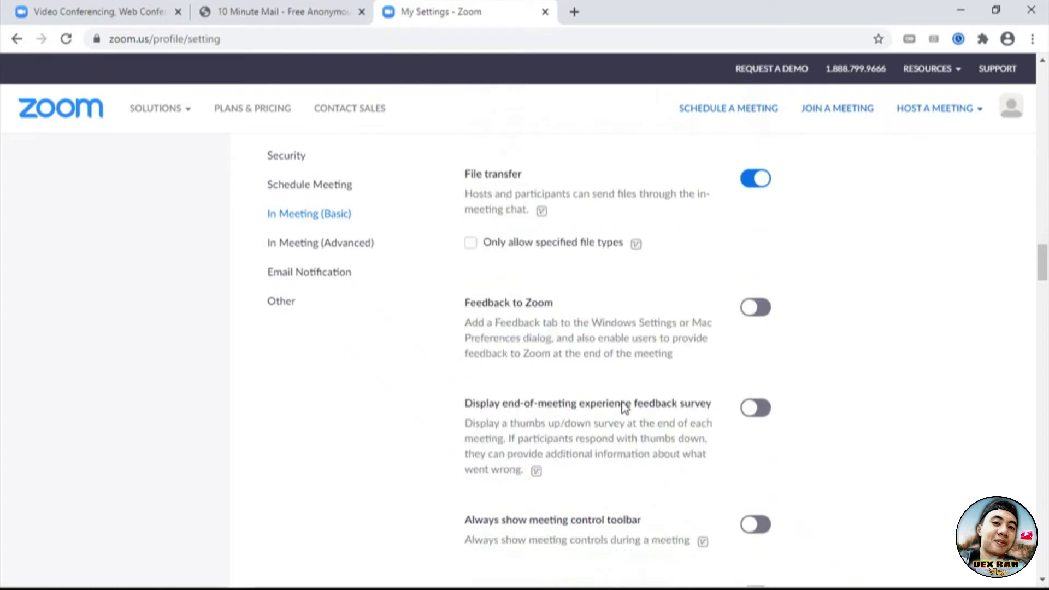
pyautogui.scroll(-4, 625, 407)
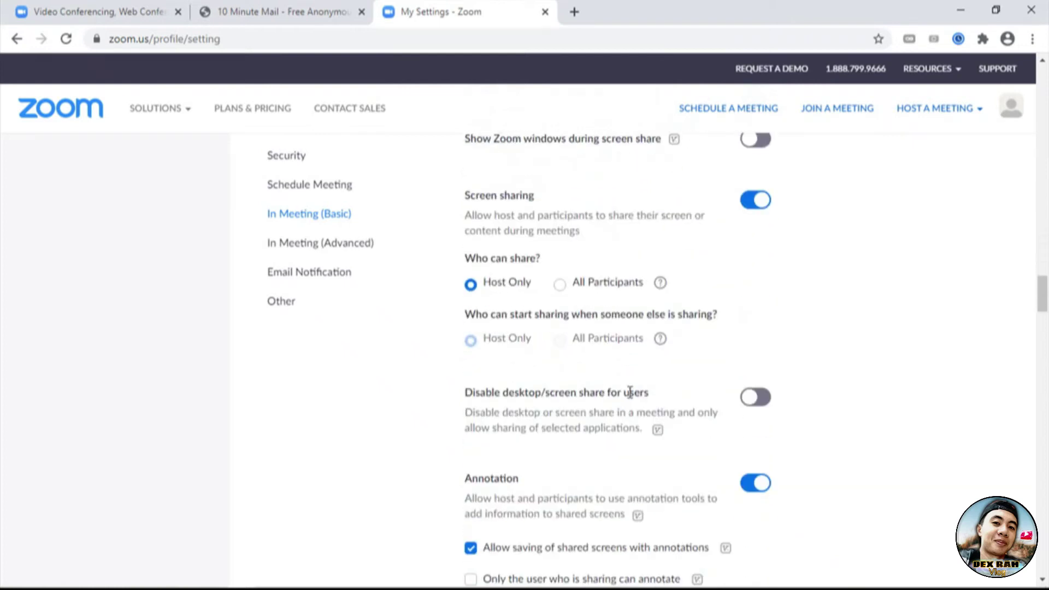
pyautogui.scroll(-2, 632, 396)
pyautogui.scroll(-2, 646, 399)
pyautogui.scroll(5, 648, 399)
pyautogui.scroll(9, 648, 396)
pyautogui.scroll(7, 654, 393)
pyautogui.scroll(2, 654, 394)
# Switch on Breakout room, allow host assignment of participants when scheduling, and save
pyautogui.scroll(-10, 654, 395)
pyautogui.scroll(-13, 652, 398)
pyautogui.scroll(-9, 649, 410)
pyautogui.scroll(-7, 645, 410)
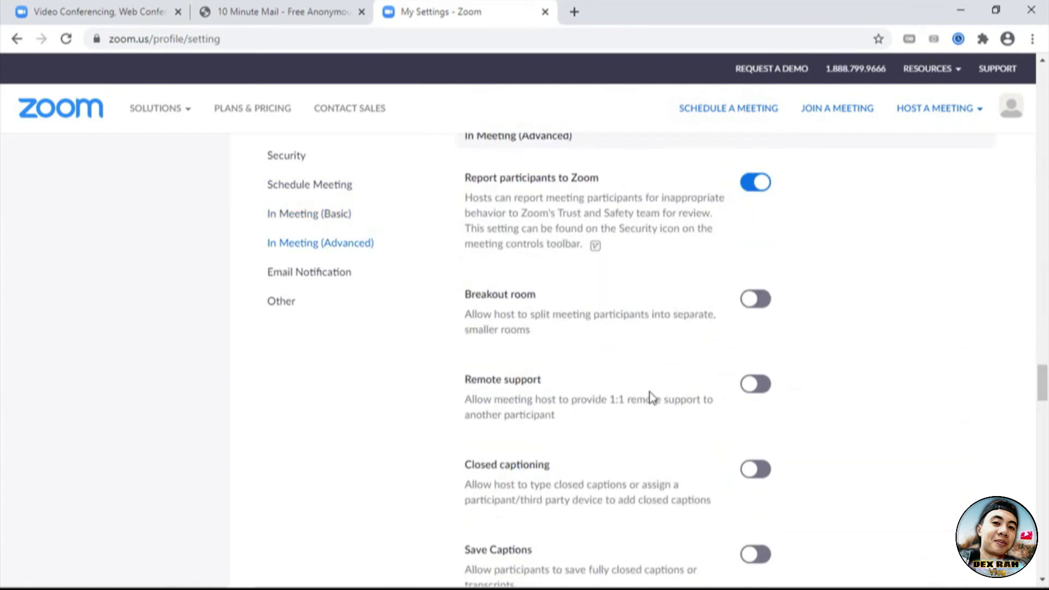
pyautogui.click(753, 300)
pyautogui.scroll(-1, 628, 361)
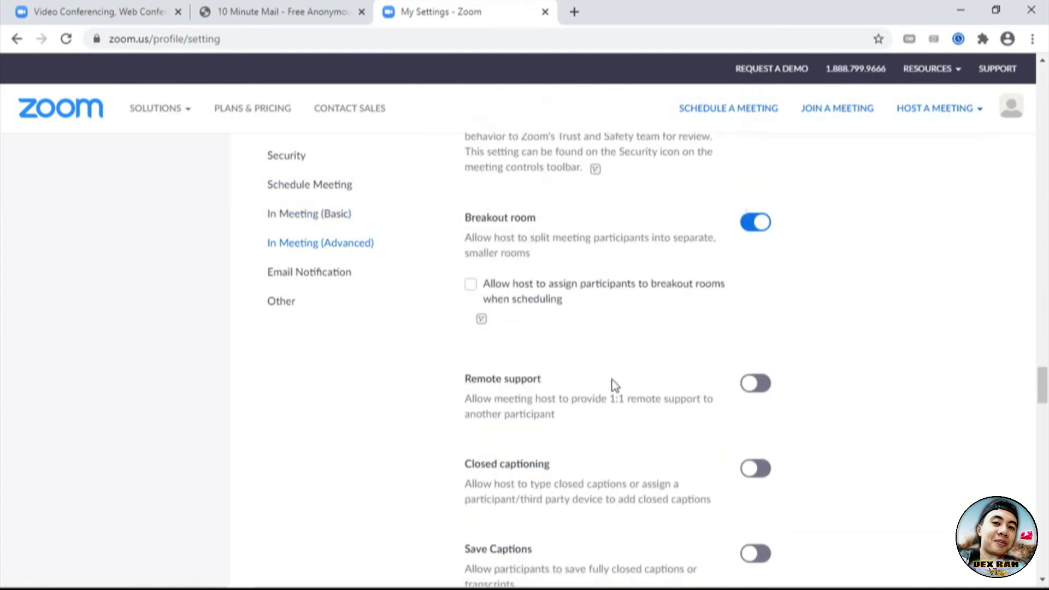
pyautogui.click(473, 289)
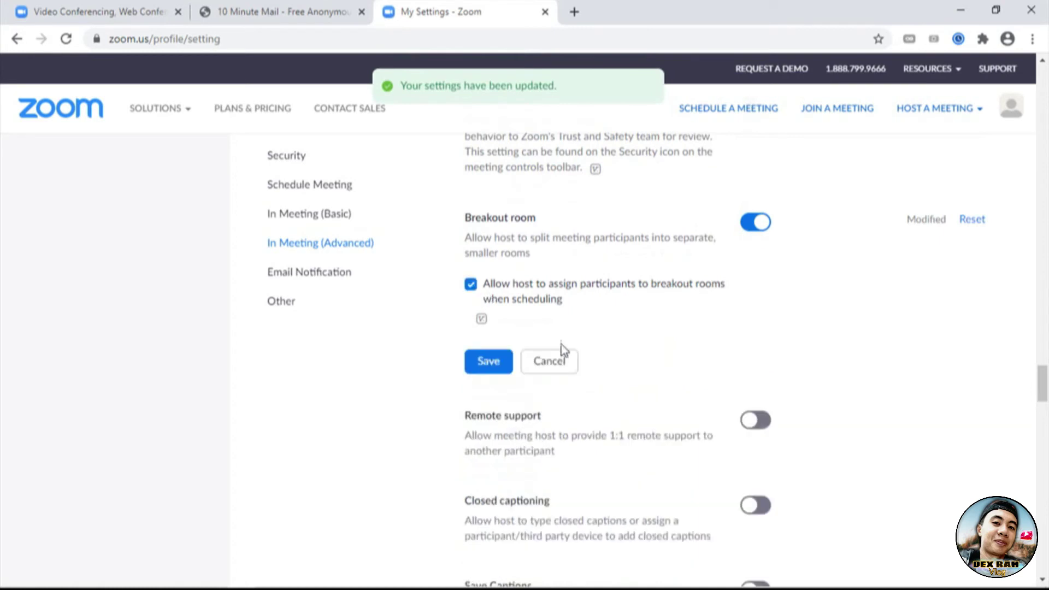
pyautogui.click(508, 361)
pyautogui.scroll(-3, 650, 364)
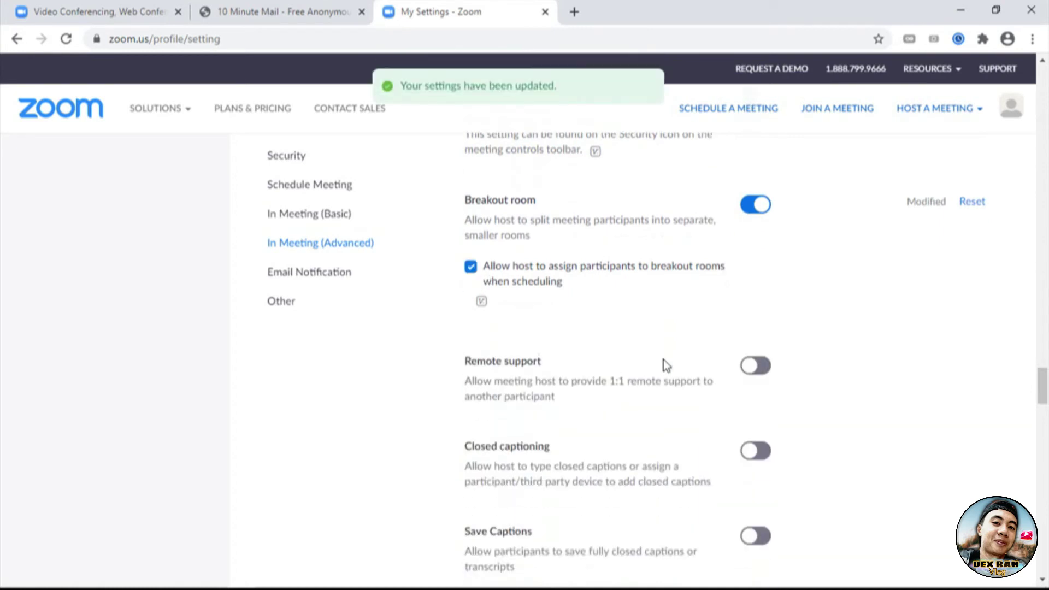
pyautogui.scroll(-2, 564, 335)
pyautogui.scroll(-15, 563, 354)
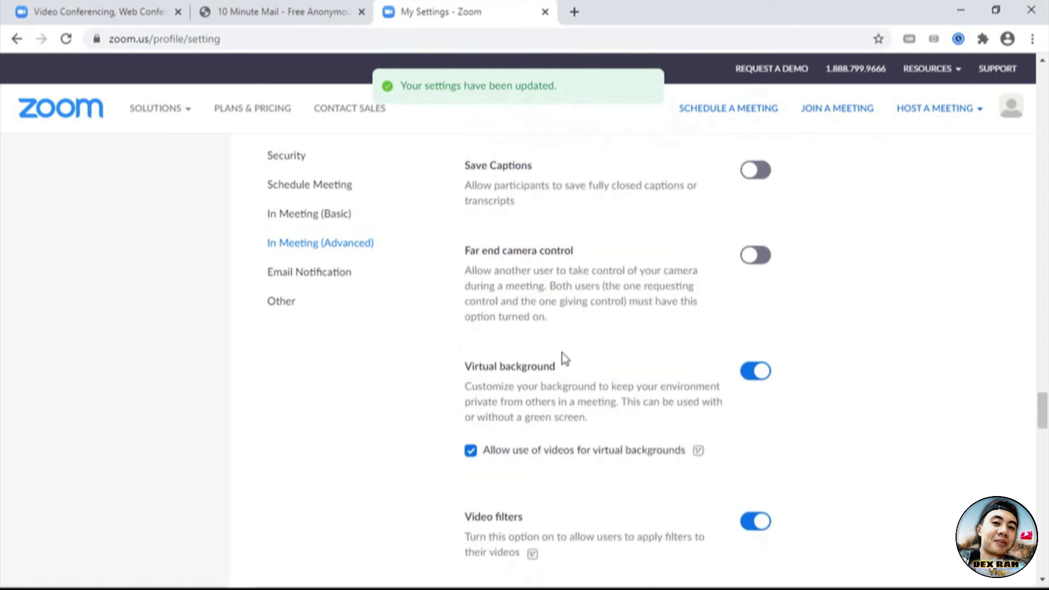
pyautogui.scroll(-15, 562, 388)
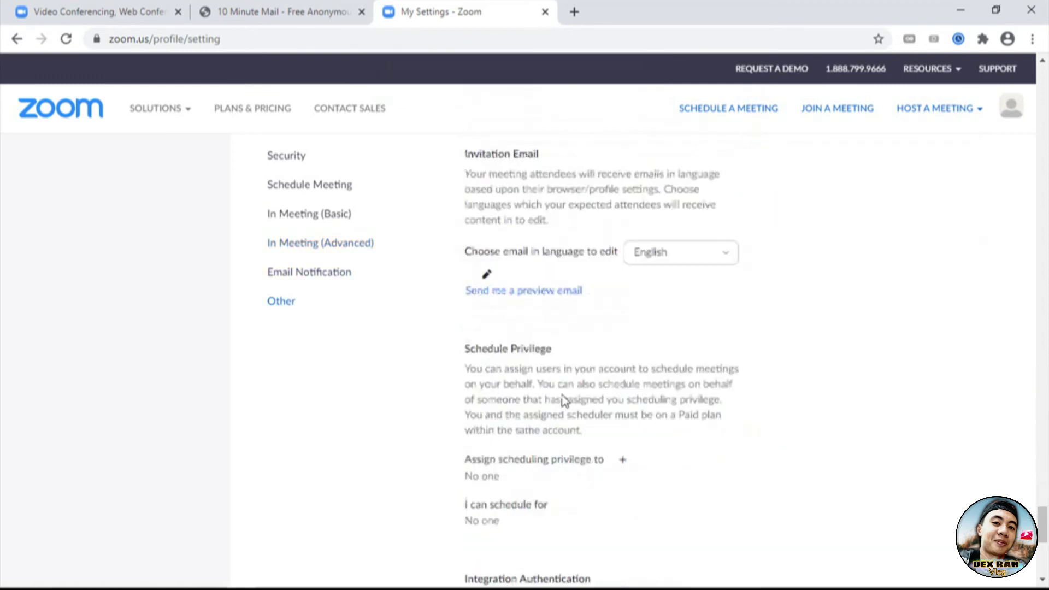
pyautogui.scroll(5, 564, 309)
pyautogui.scroll(10, 551, 251)
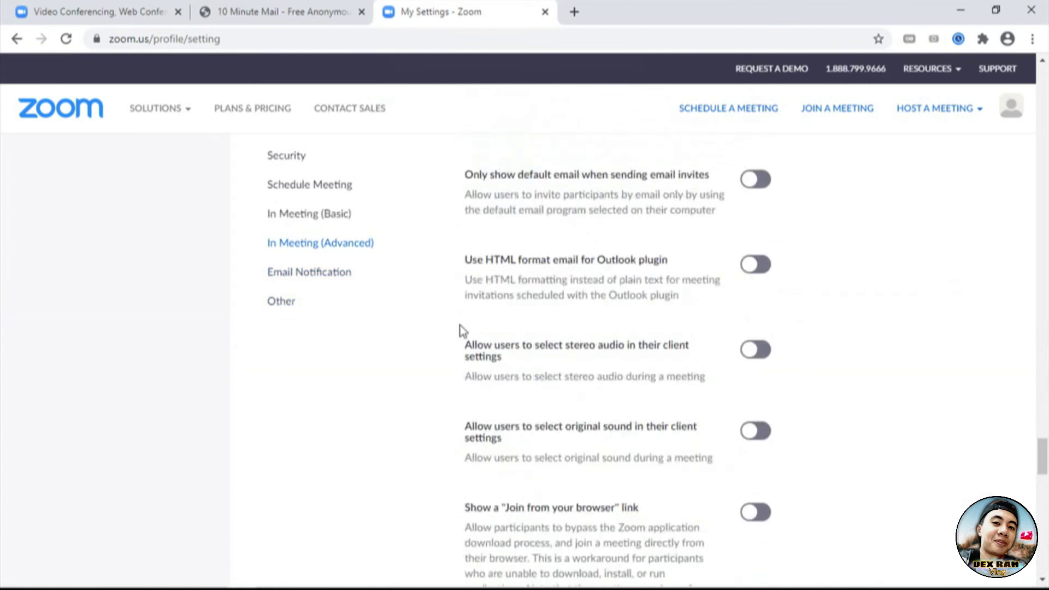
# Sign out of the Zoom web account, check the 10 Minute Mail tab, and minimize Chrome
pyautogui.click(1020, 118)
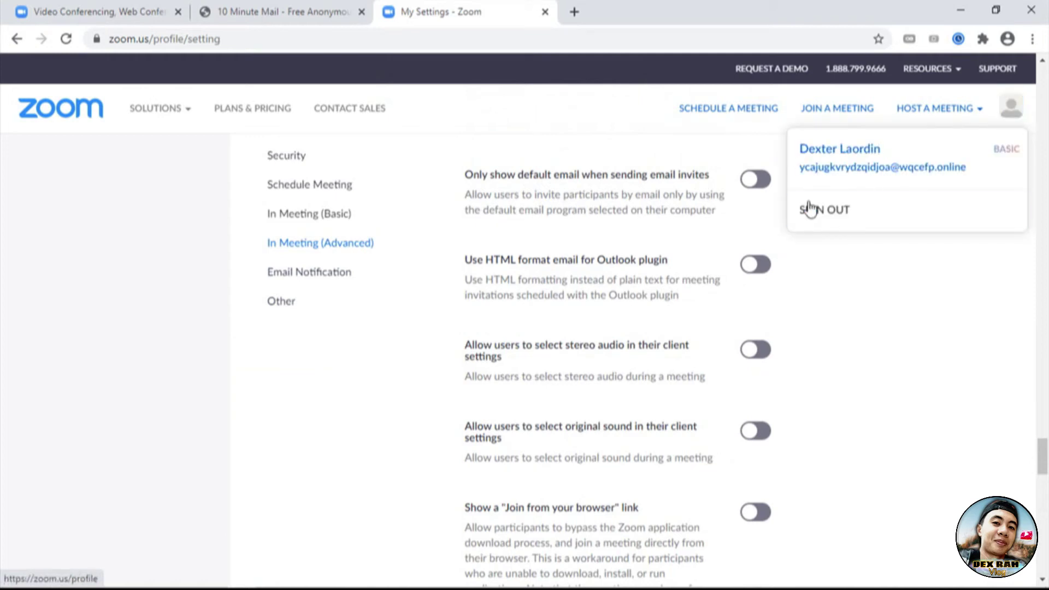
pyautogui.click(834, 213)
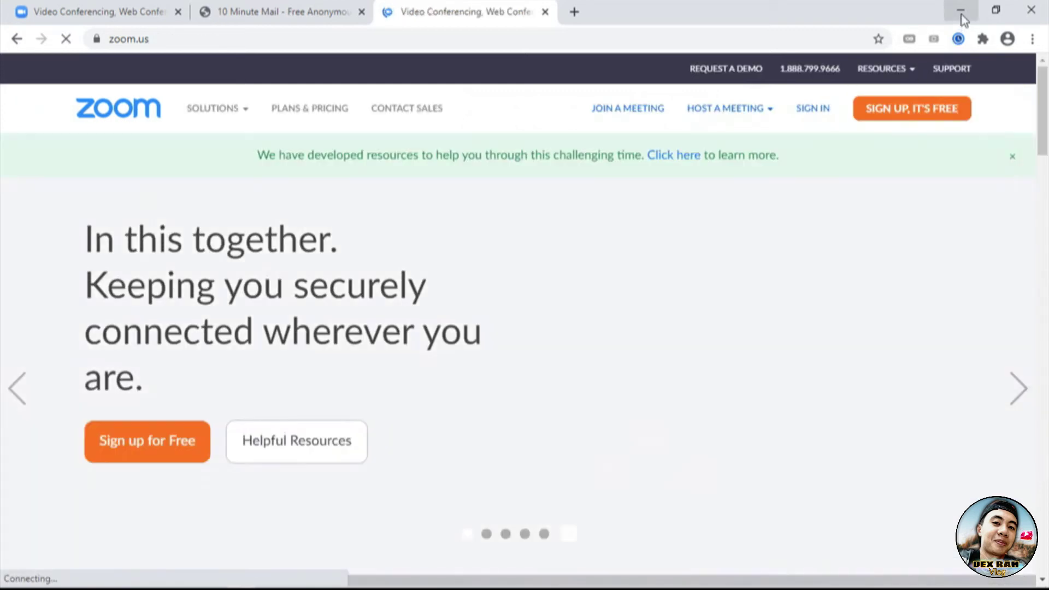
pyautogui.click(293, 12)
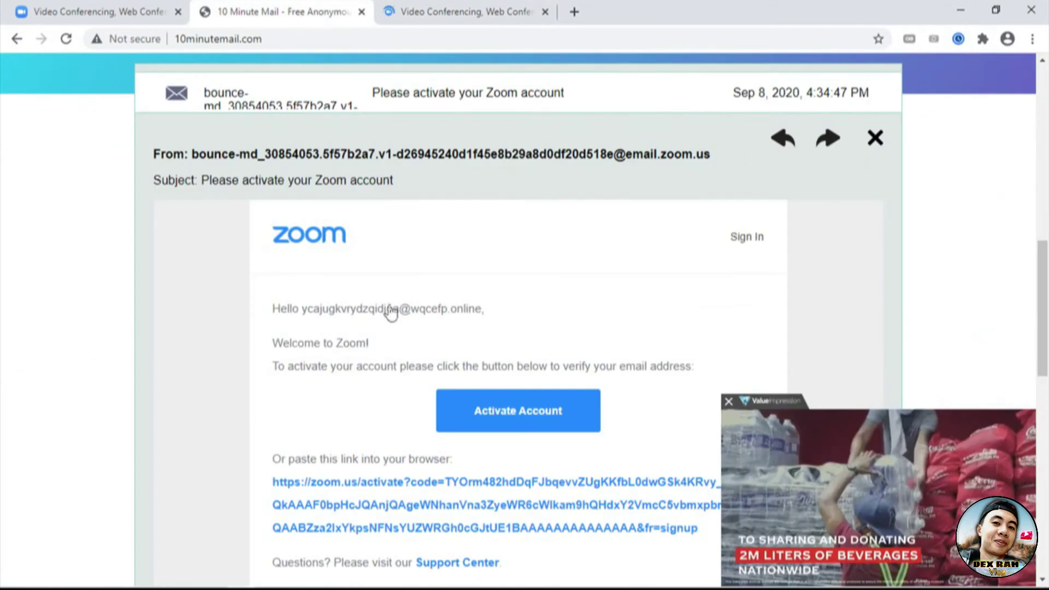
pyautogui.scroll(9, 431, 305)
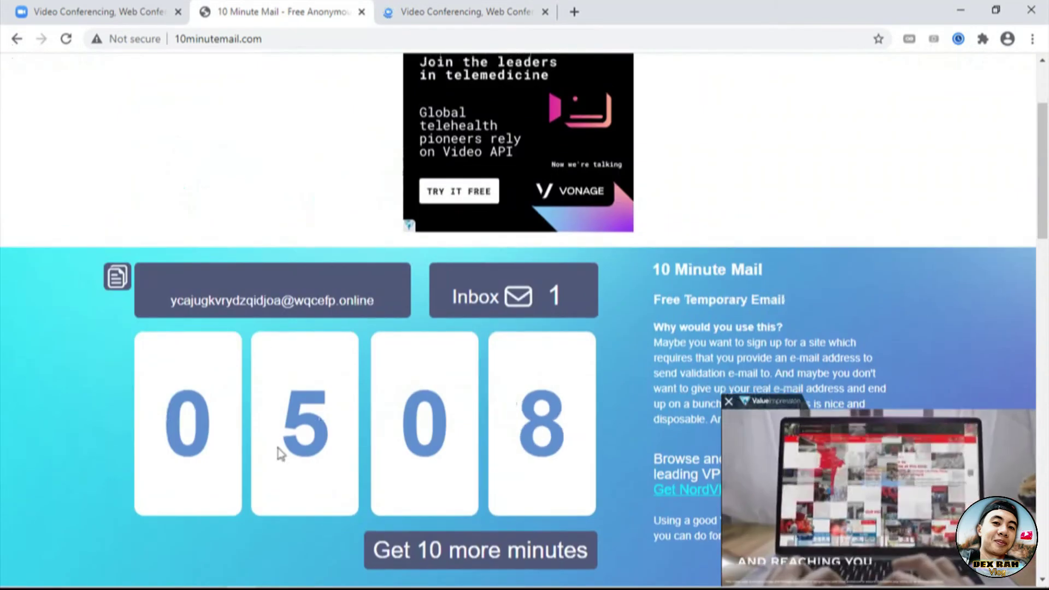
pyautogui.click(961, 10)
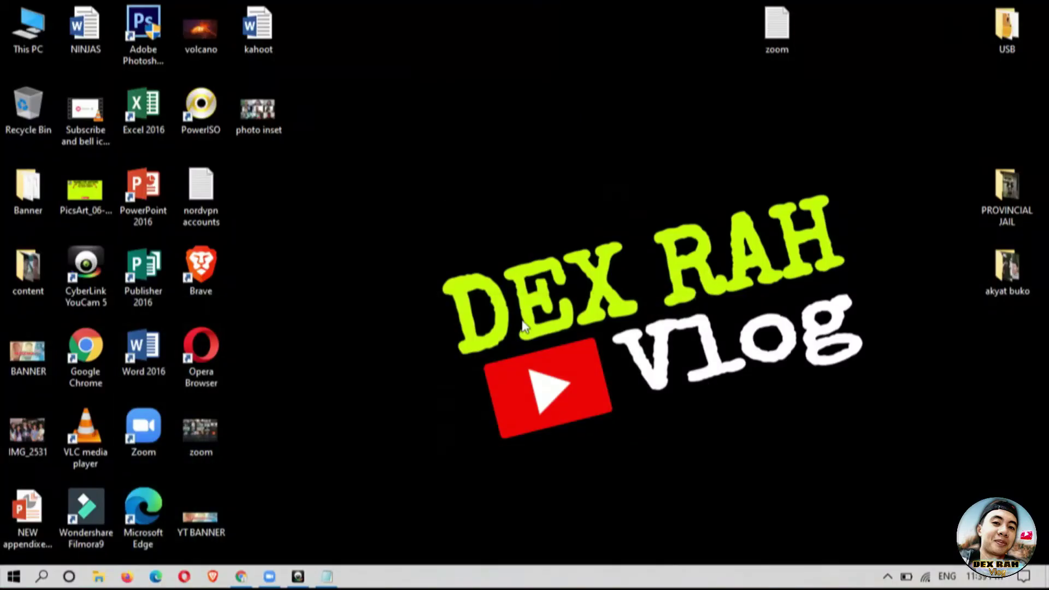
# Open the Zoom desktop client's Sign In form and copy the account's e-mail address from Notepad
pyautogui.click(263, 579)
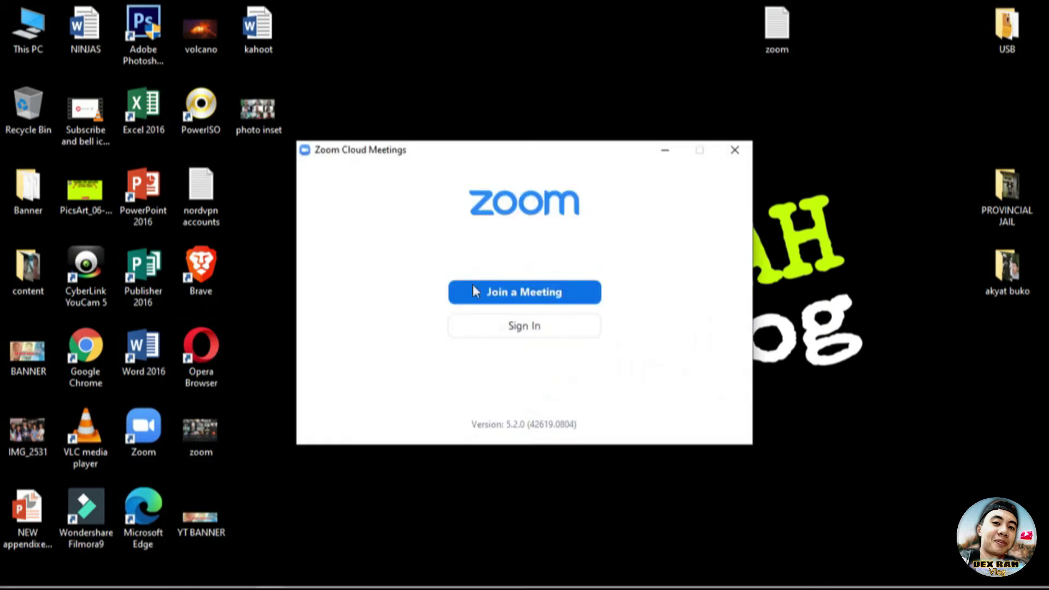
pyautogui.click(519, 326)
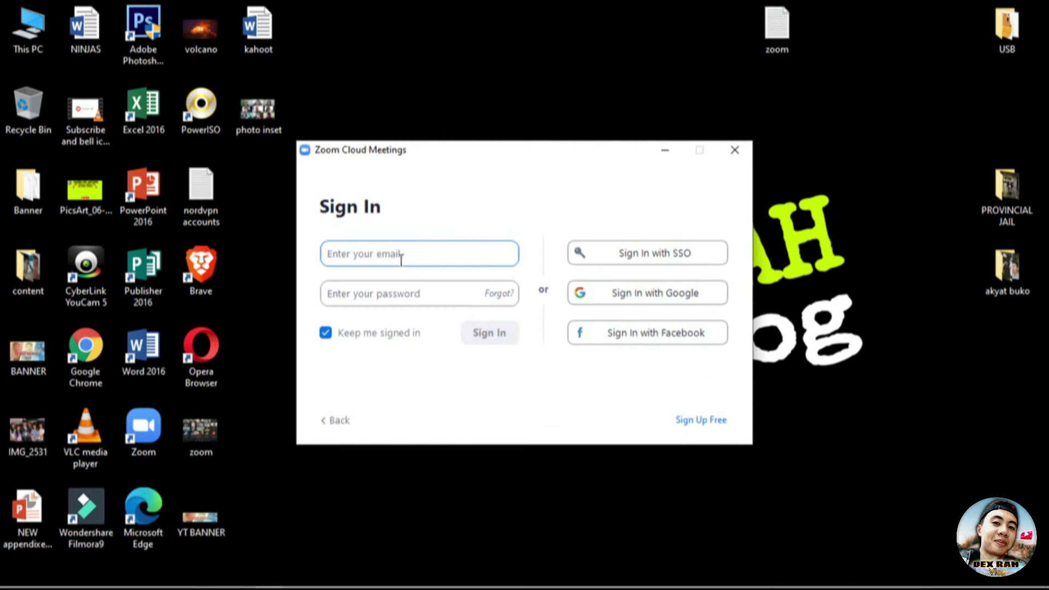
pyautogui.click(327, 583)
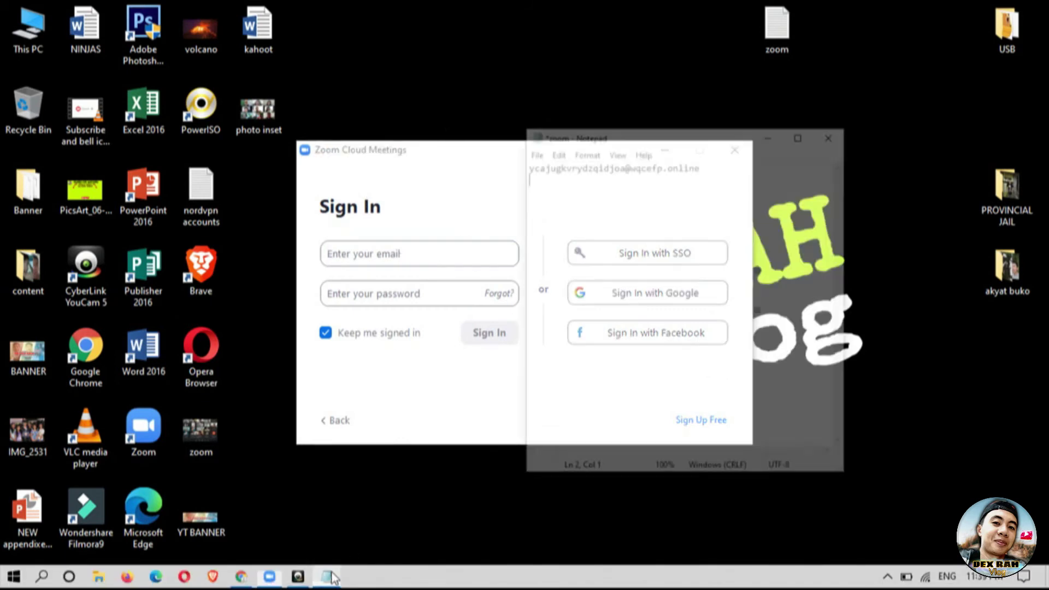
pyautogui.moveTo(784, 99); pyautogui.dragTo(556, 96)
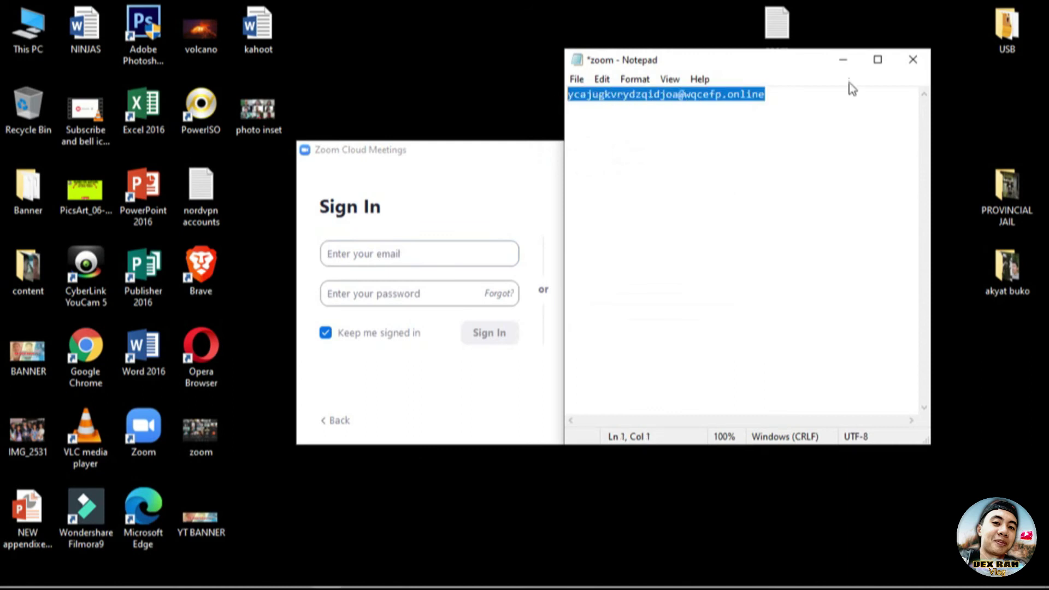
pyautogui.rightClick(743, 97)
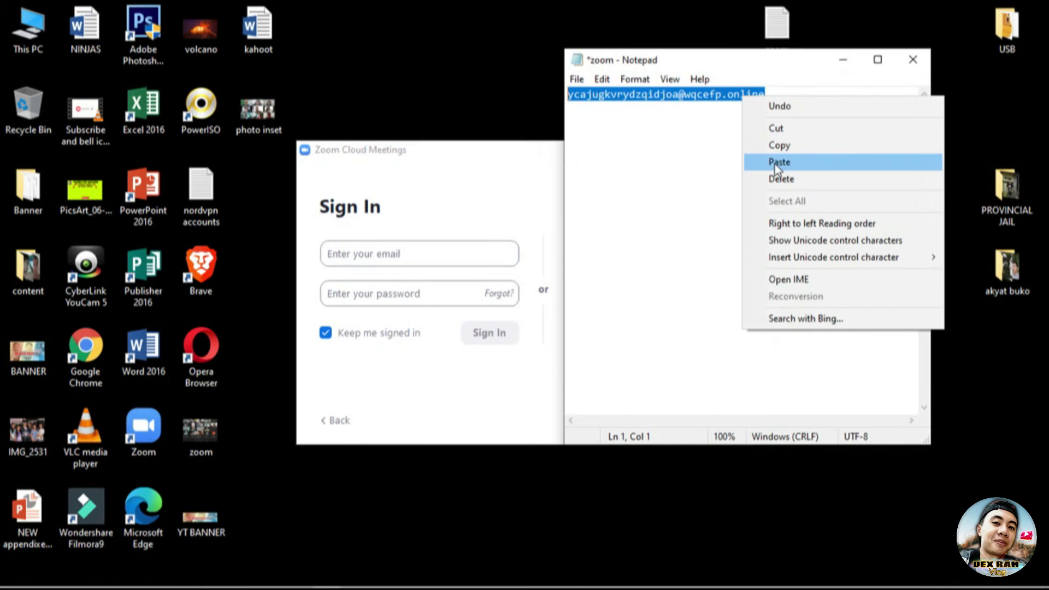
pyautogui.click(785, 146)
pyautogui.click(843, 59)
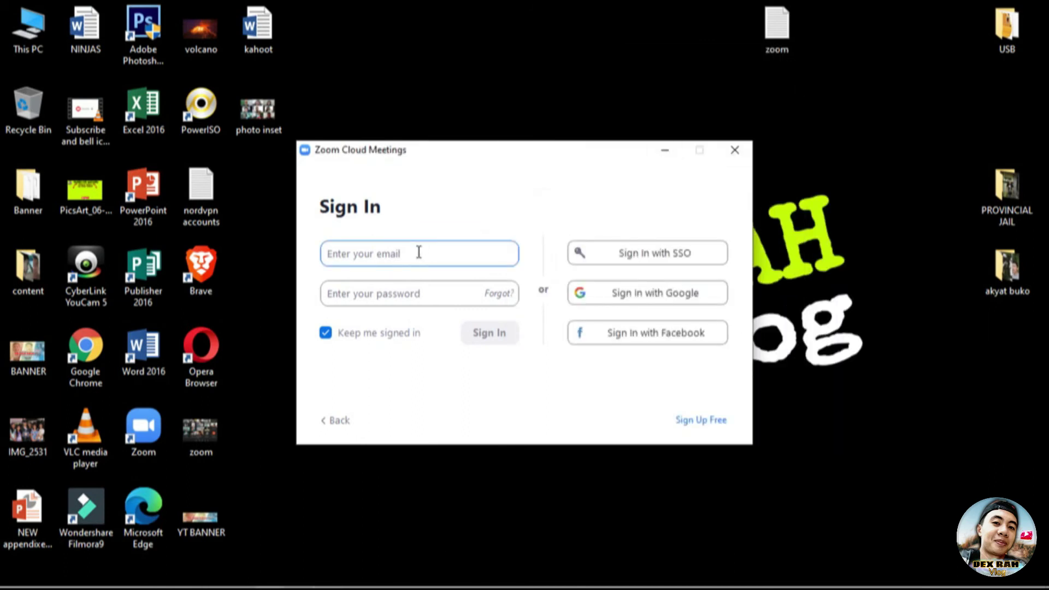
# Paste the e-mail, enter the account password, untick Keep me signed in, and sign in
pyautogui.hotkey('ctrl', 'v')
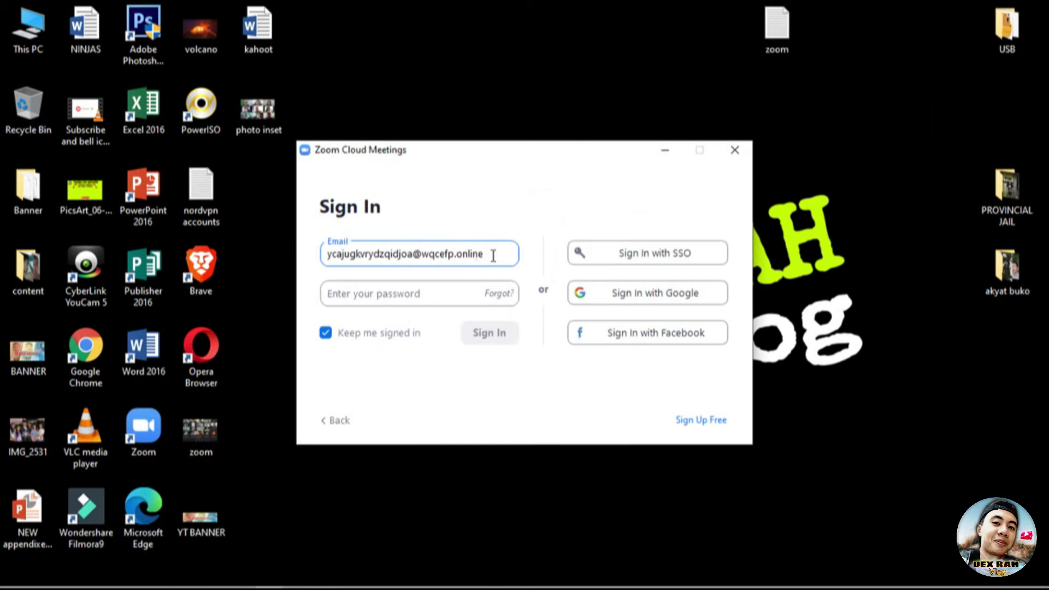
pyautogui.click(404, 291)
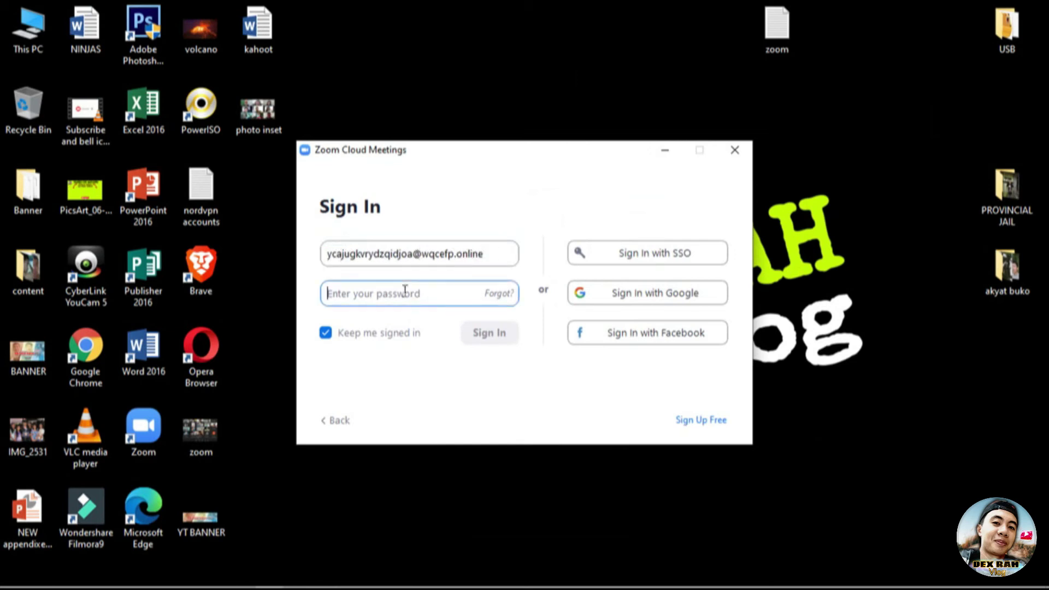
pyautogui.press('capslock')
pyautogui.press('capslock')
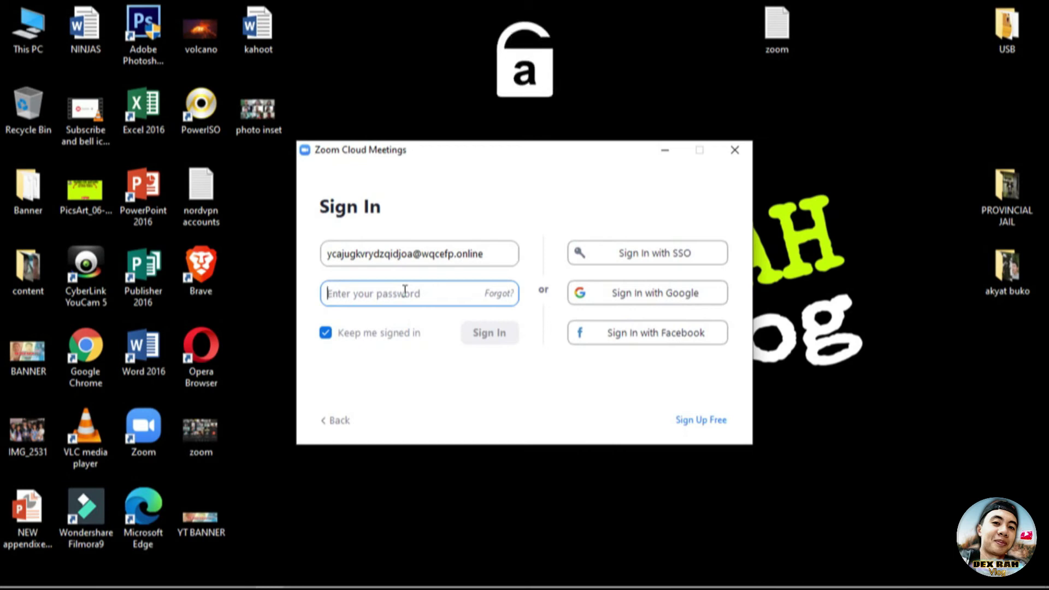
pyautogui.write('***')
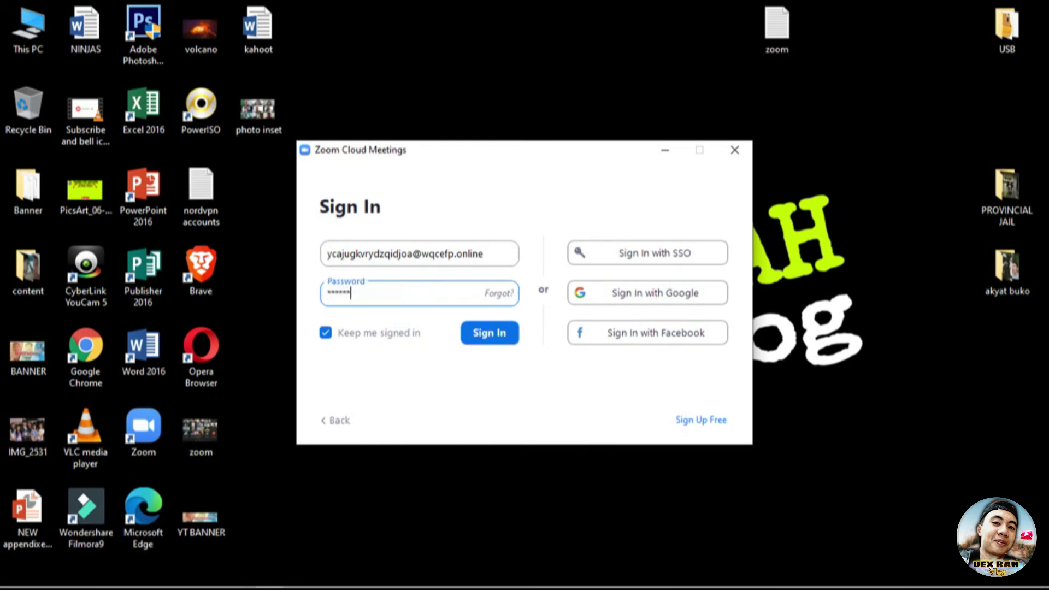
pyautogui.write('*')
pyautogui.press('capslock')
pyautogui.write('**')
pyautogui.click(332, 335)
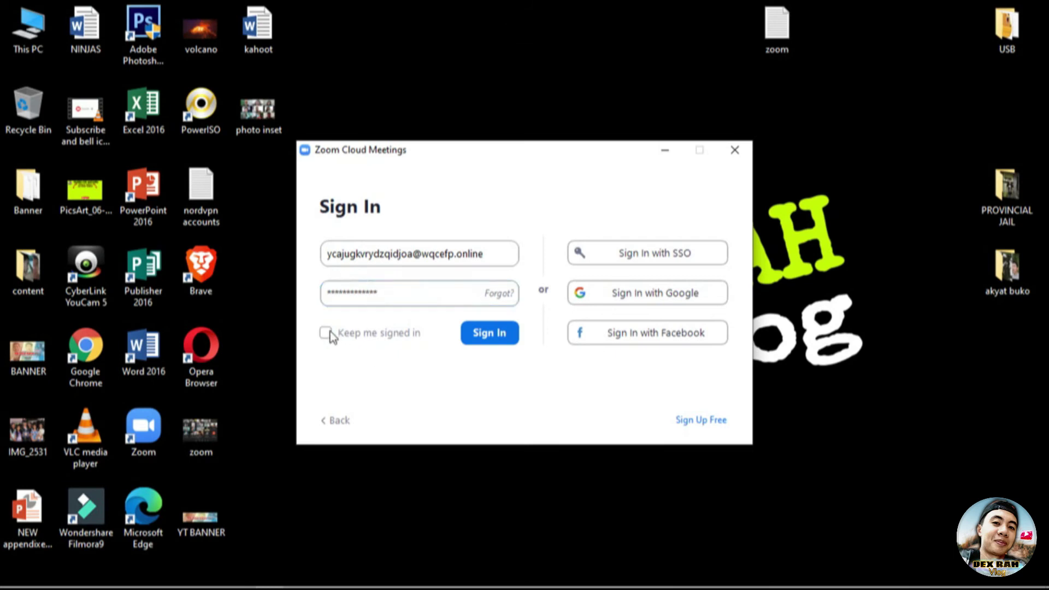
pyautogui.click(493, 334)
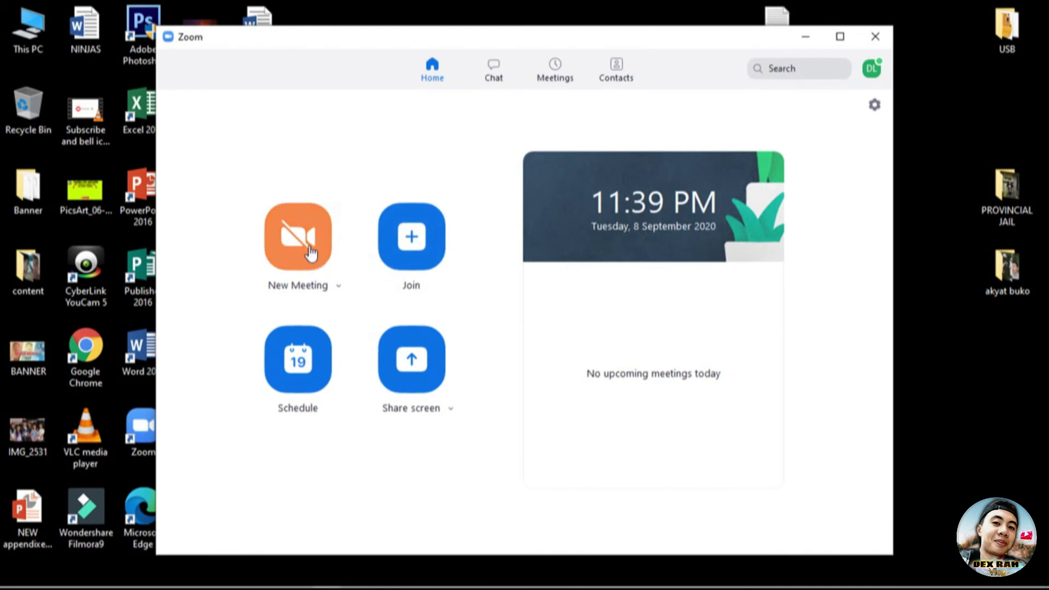
# Confirm 'Use My Personal Meeting ID' is enabled for new meetings, then open Schedule Meeting
pyautogui.click(338, 286)
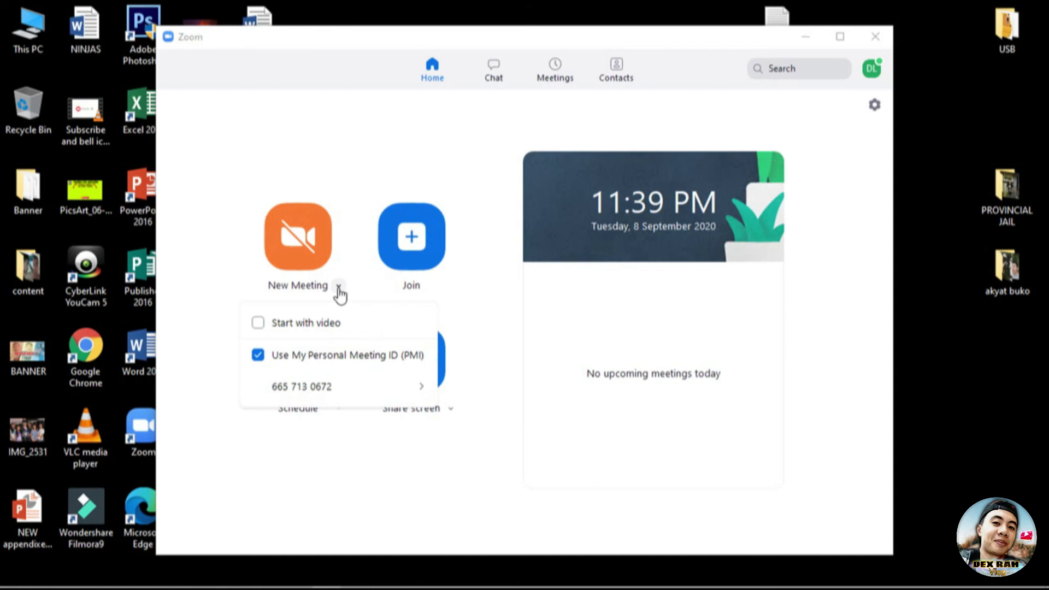
pyautogui.click(338, 287)
pyautogui.click(338, 287)
pyautogui.click(499, 327)
pyautogui.click(309, 366)
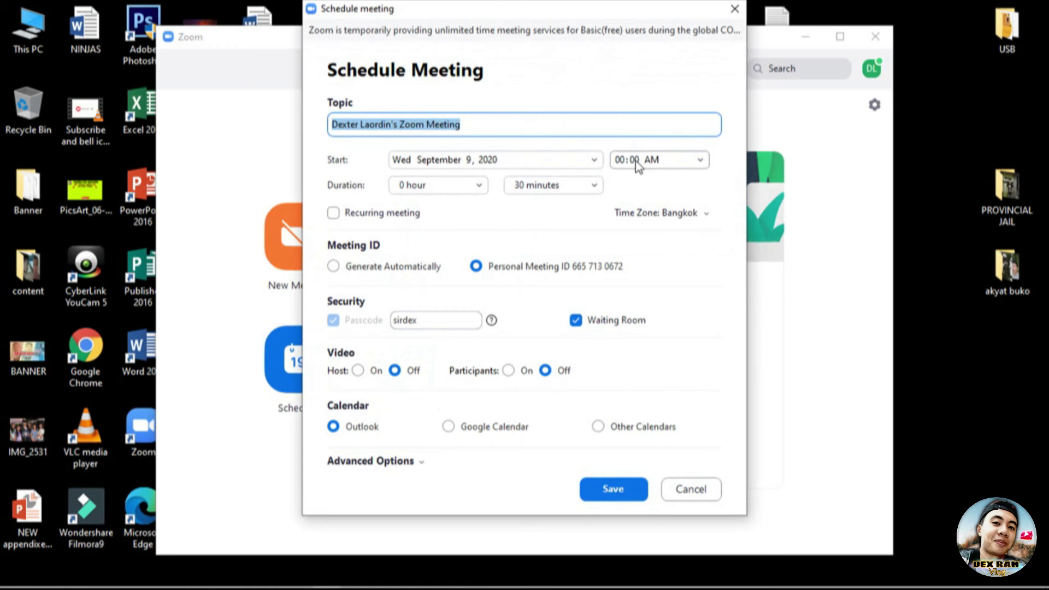
# Set the meeting start time to 08:00 AM
pyautogui.click(698, 162)
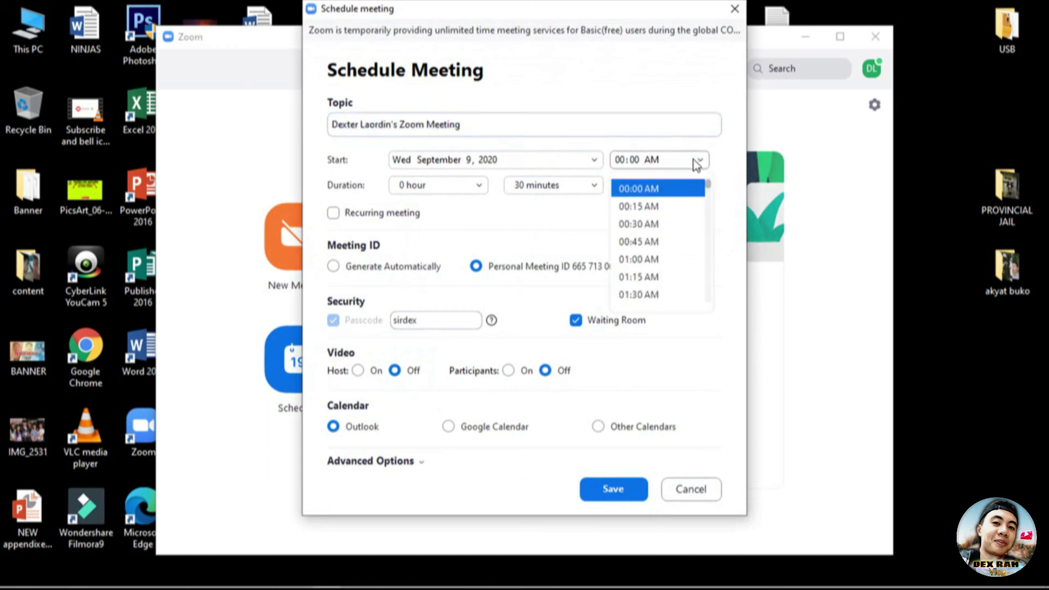
pyautogui.scroll(-5, 641, 239)
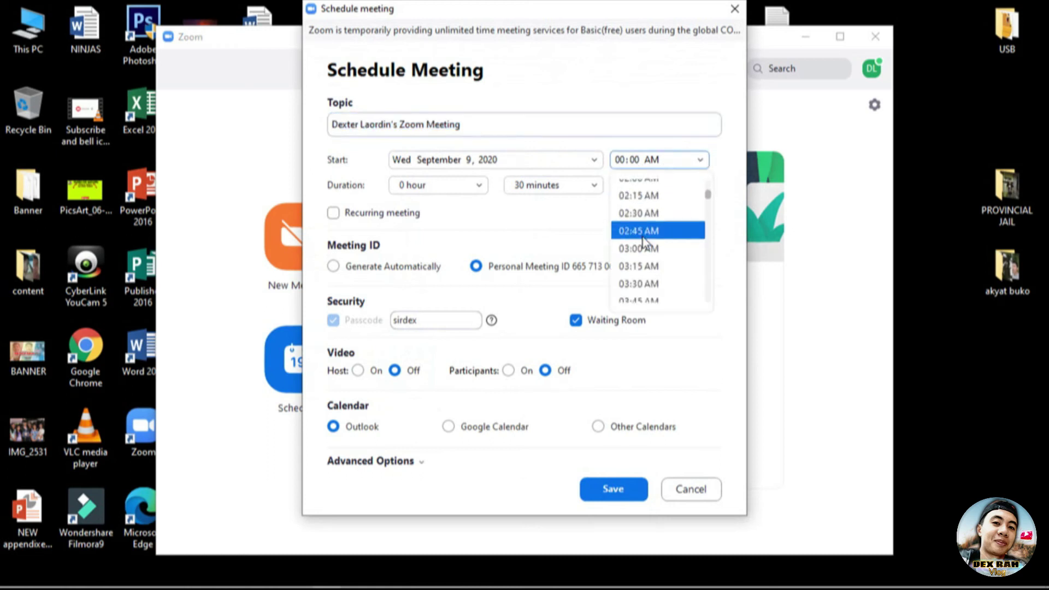
pyautogui.scroll(-5, 646, 243)
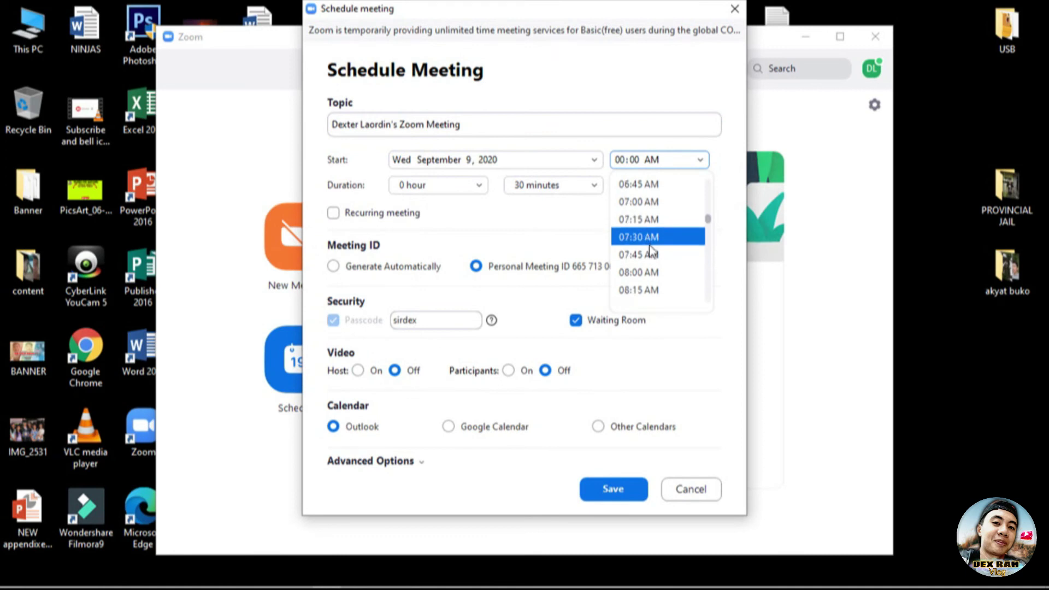
pyautogui.click(655, 272)
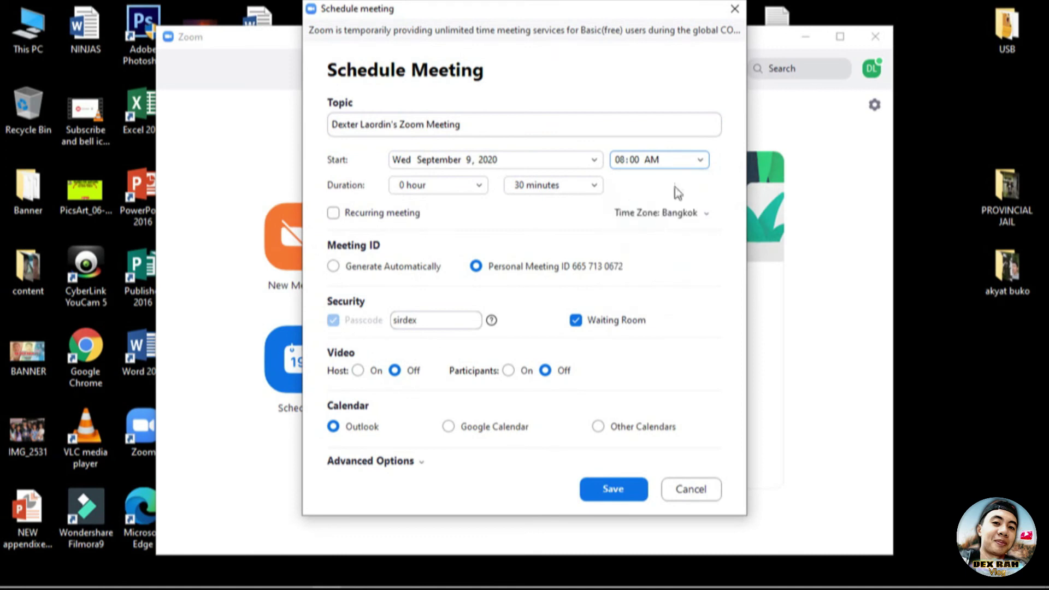
# Set the duration to 4 hours 0 minutes and save the meeting
pyautogui.click(481, 187)
pyautogui.click(482, 186)
pyautogui.click(592, 186)
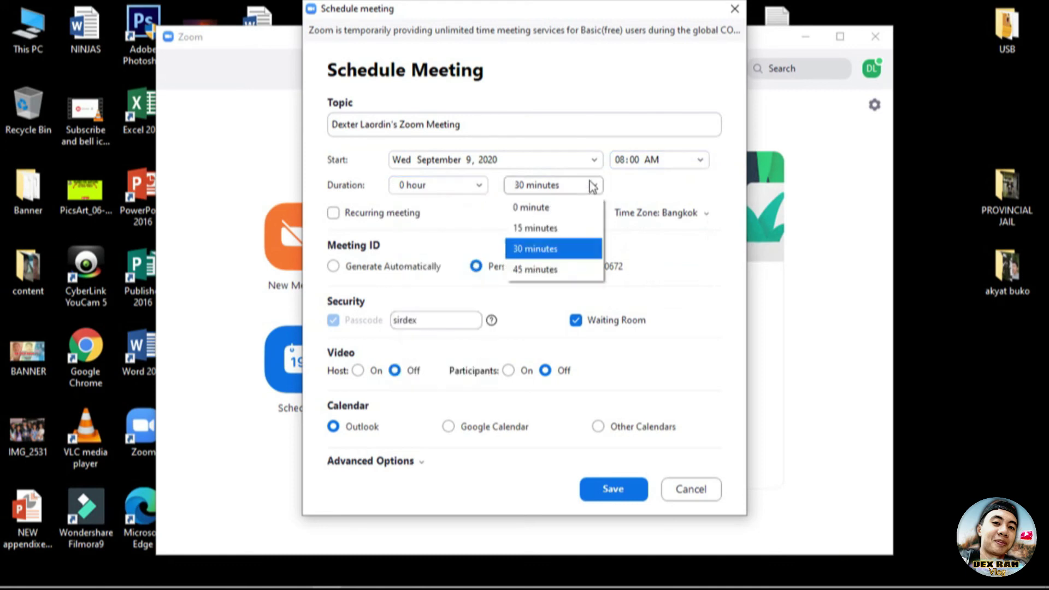
pyautogui.click(593, 186)
pyautogui.click(478, 187)
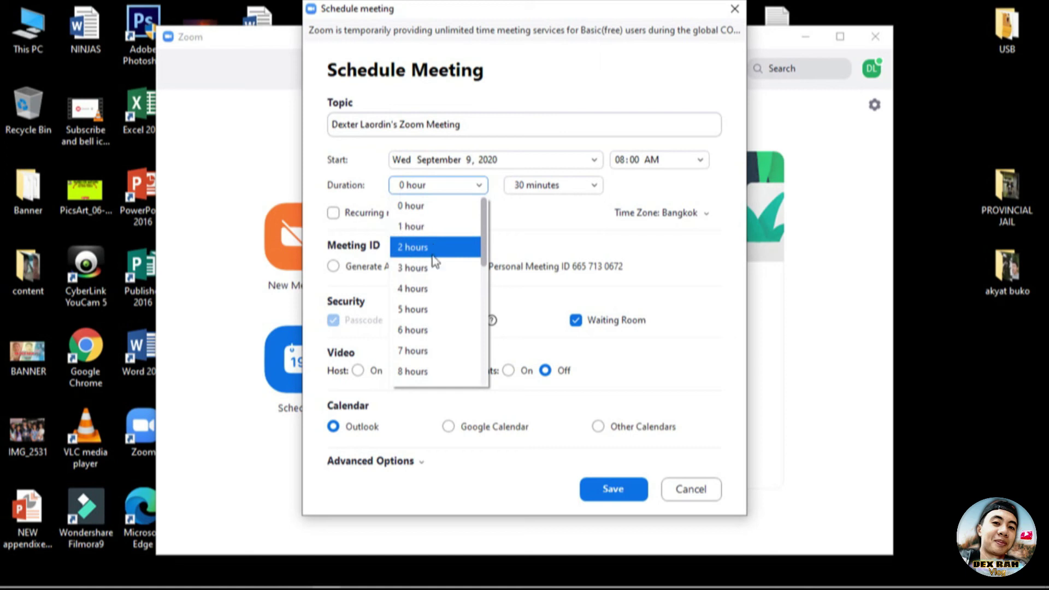
pyautogui.click(427, 288)
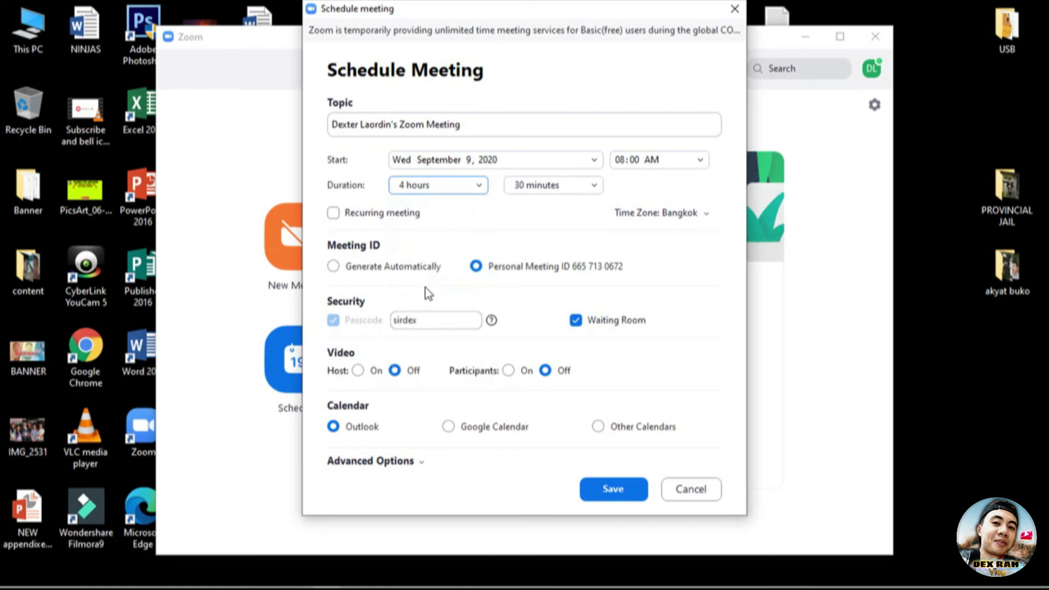
pyautogui.click(593, 186)
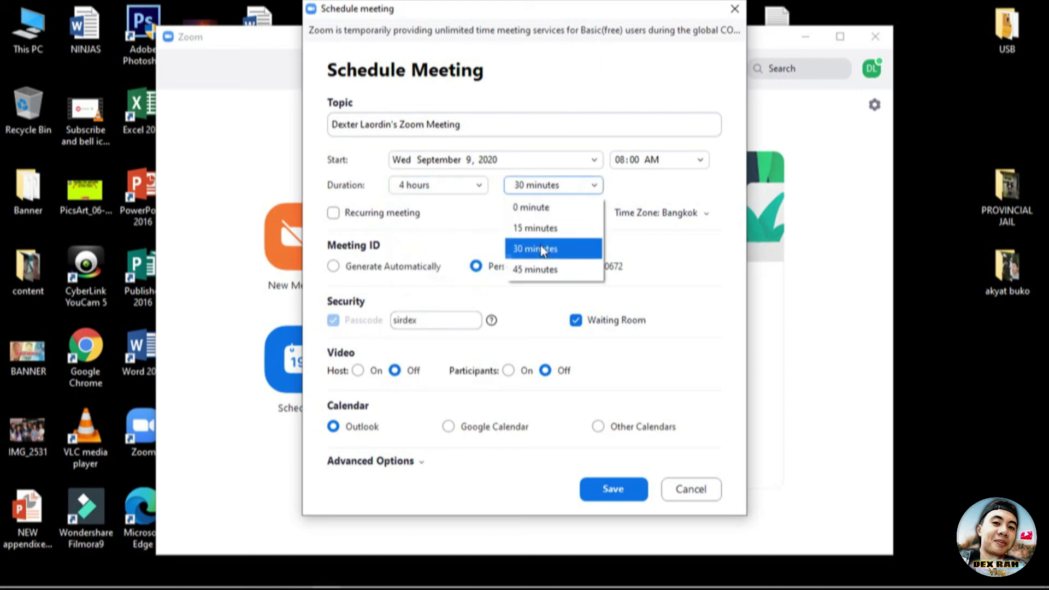
pyautogui.click(538, 207)
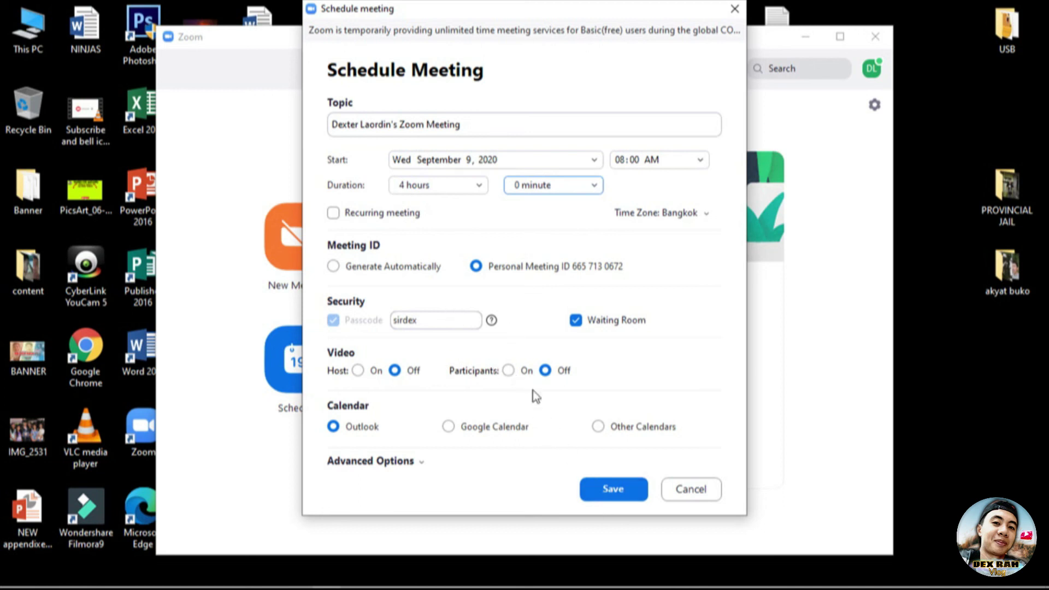
pyautogui.click(621, 494)
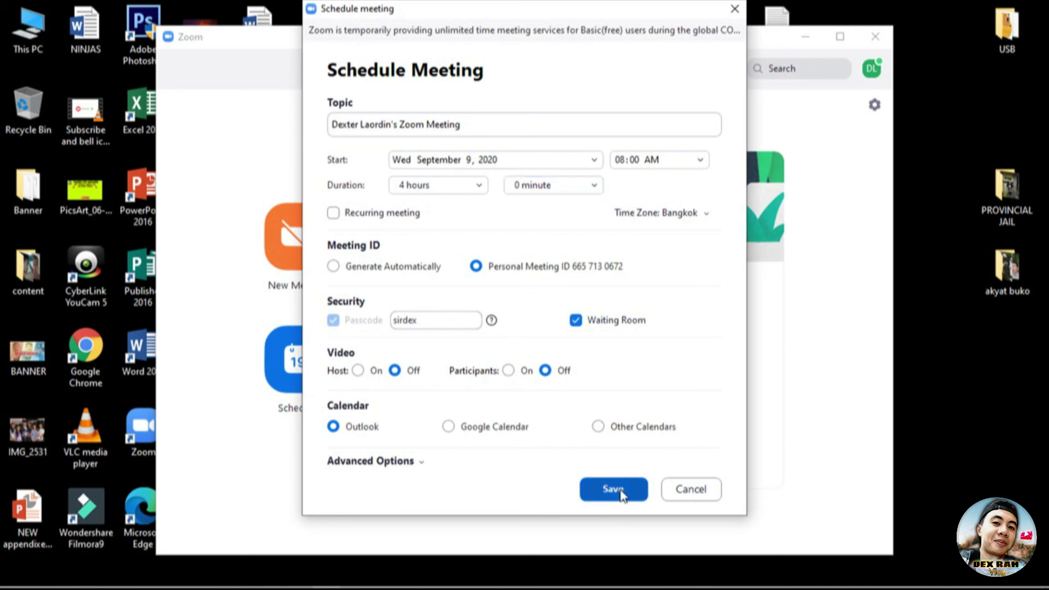